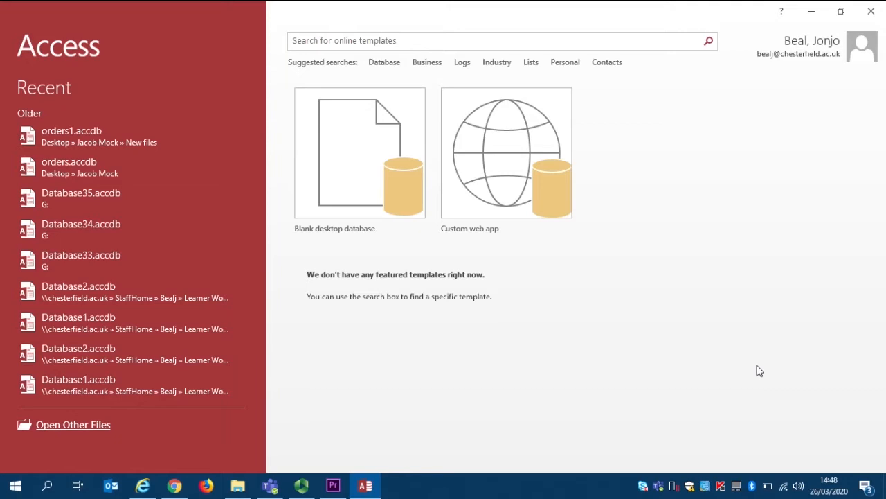
Start a blank desktop database and choose the Exercise 1 folder on the Desktop as its save location
click(429, 198)
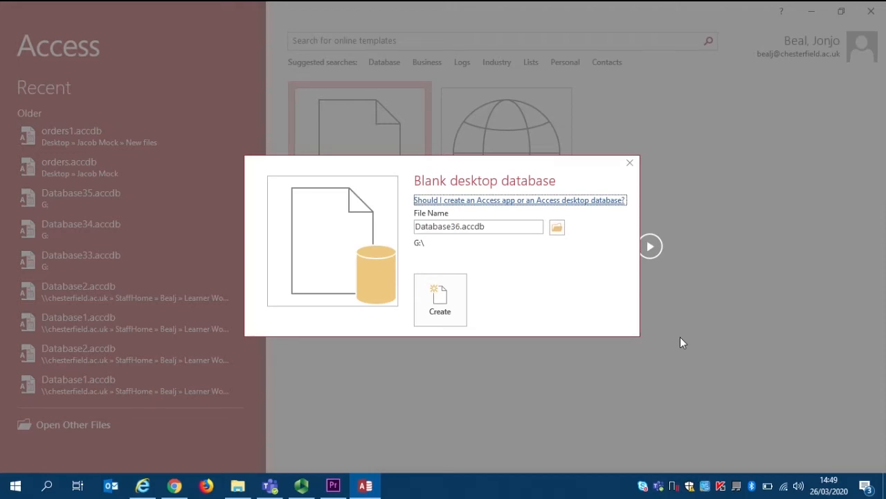
click(559, 227)
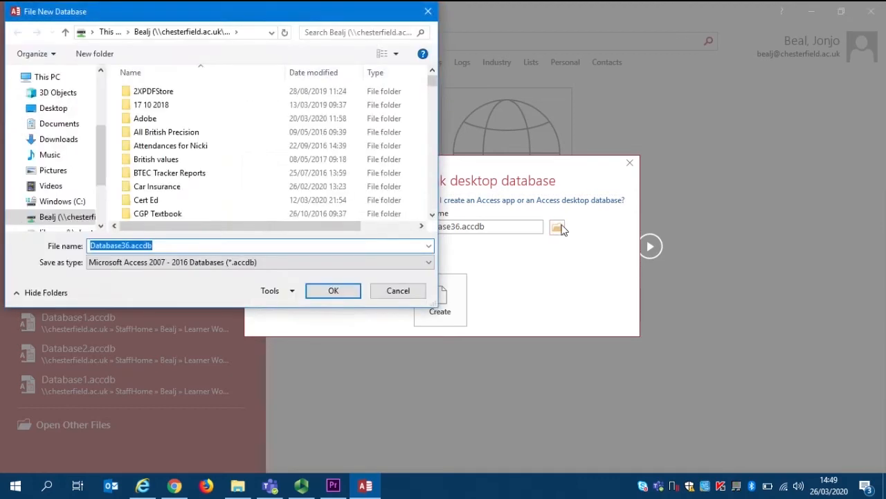
click(54, 111)
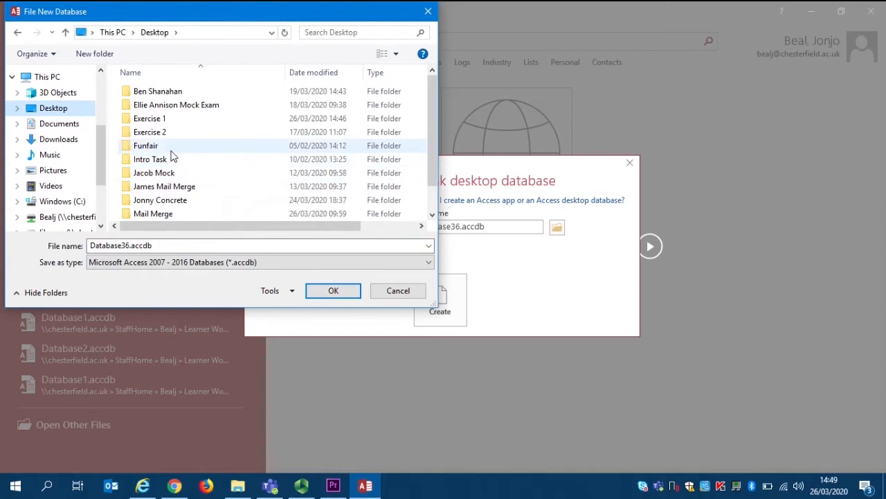
double_click(168, 121)
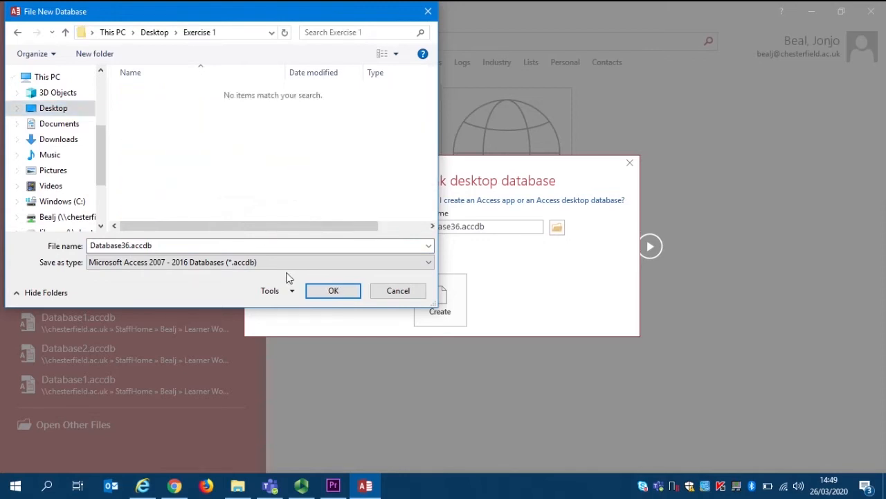
Name the new database file Fighters Database and create it
click(248, 247)
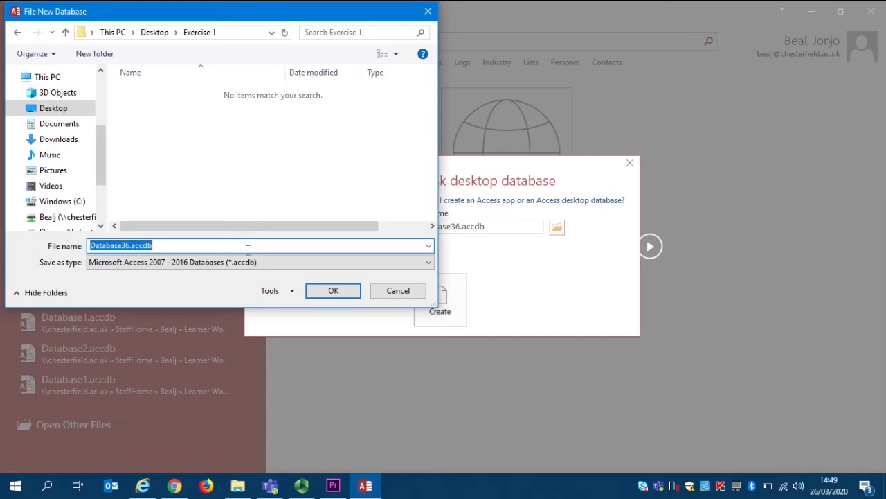
text(Fight)
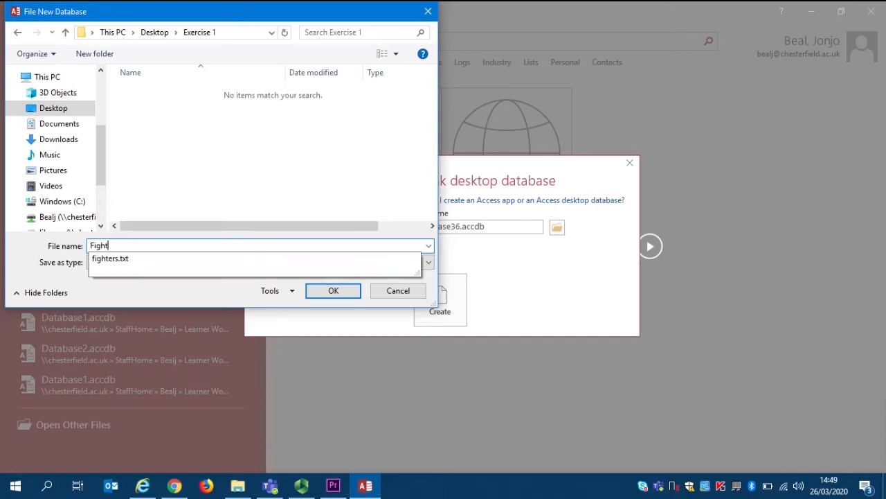
text(ers Databse)
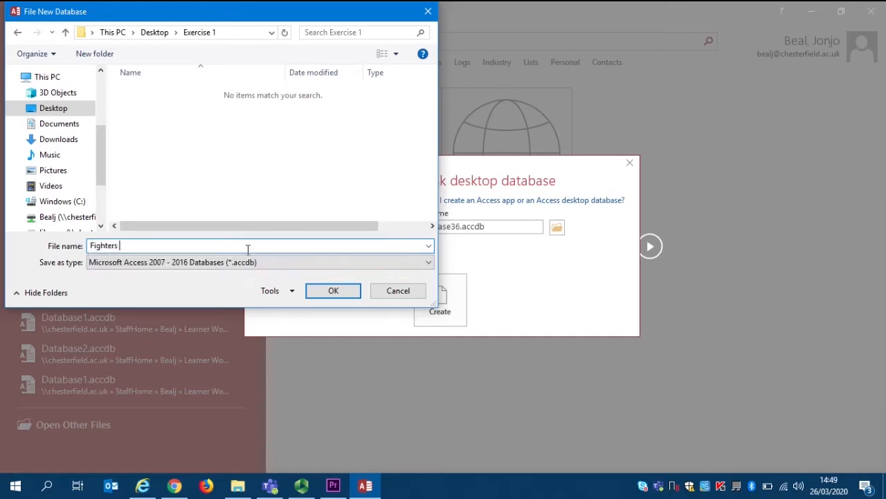
key(BackSpace)
key(BackSpace)
text(ases)
key(BackSpace)
key(Return)
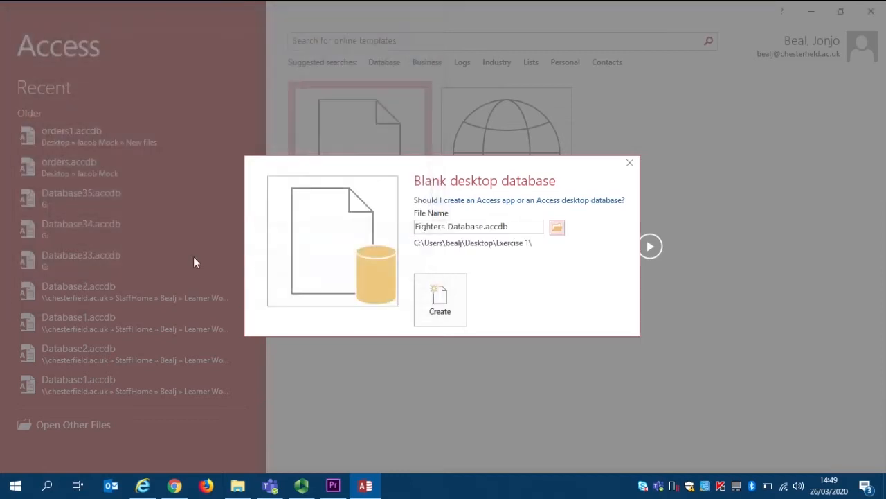
click(453, 317)
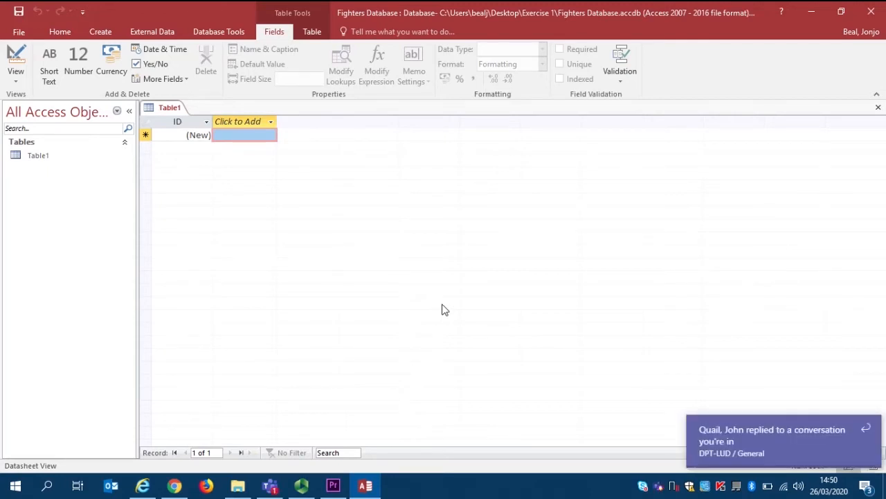
click(870, 429)
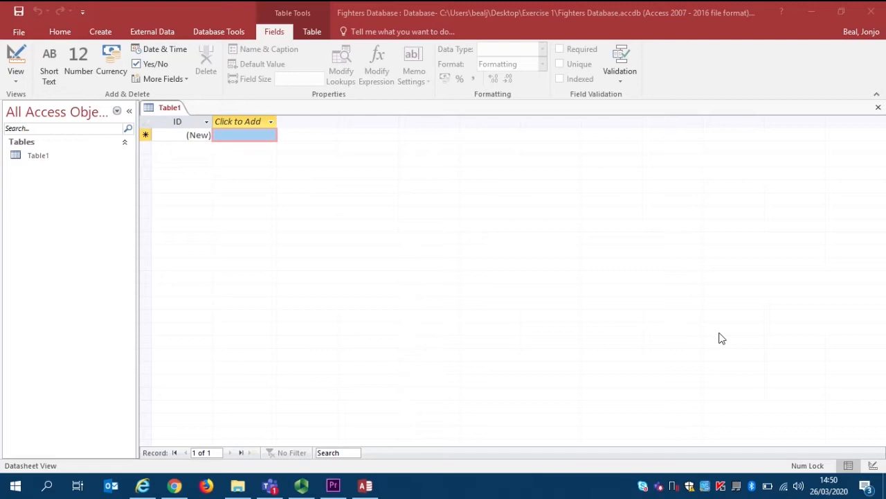
Start a text file import into a new table, using fighters.txt from the Desktop's Exercise 1 folder as the source
click(153, 32)
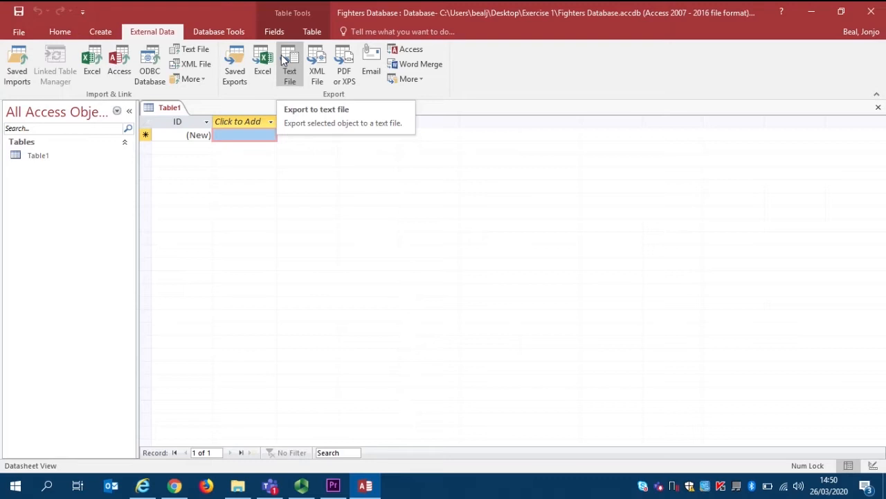
click(198, 50)
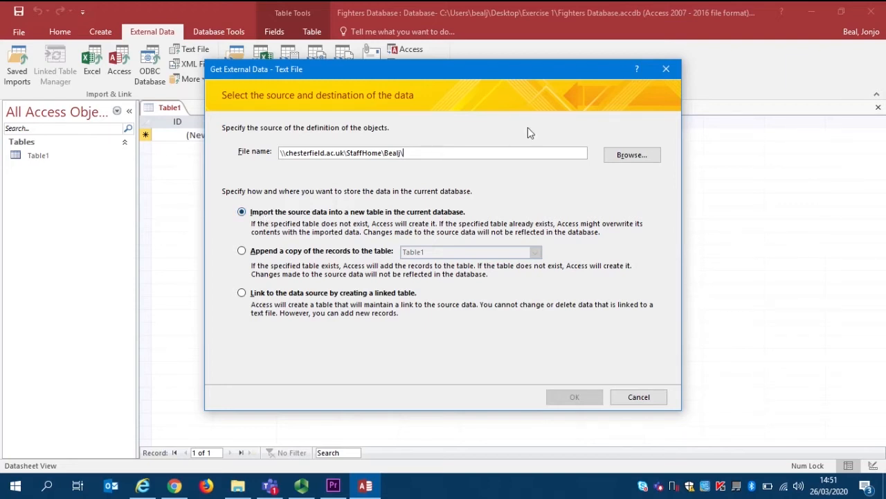
click(625, 155)
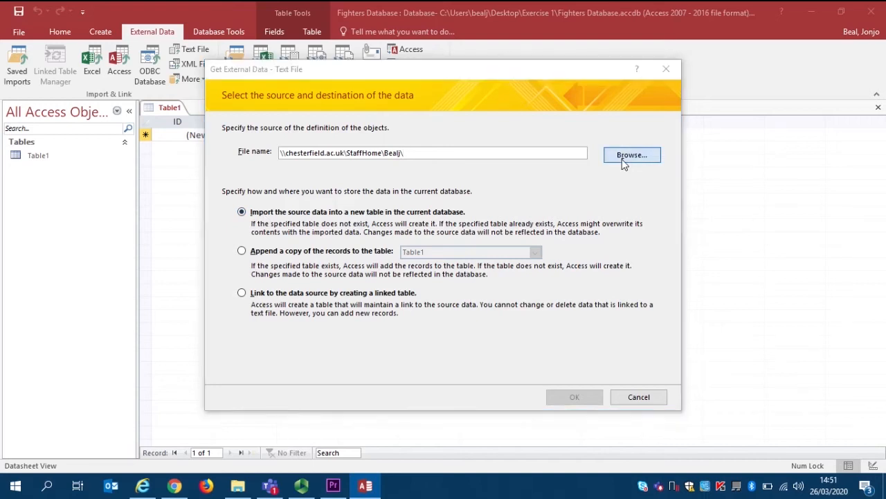
click(252, 173)
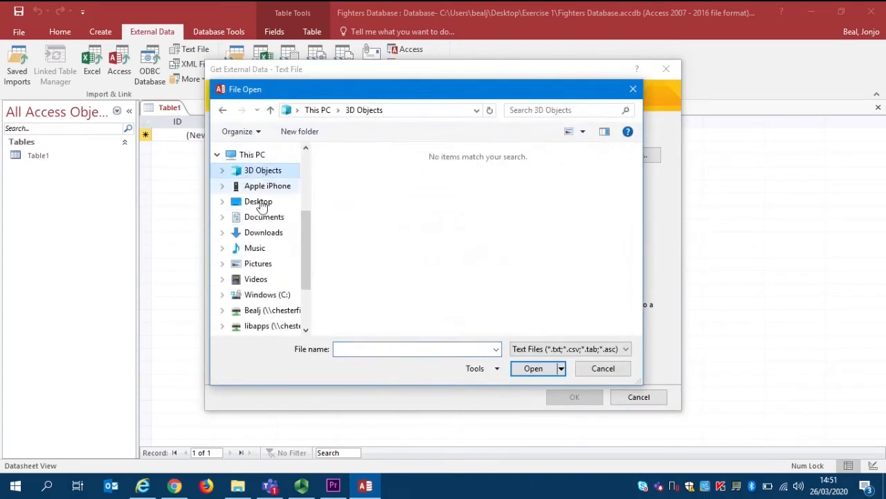
click(256, 201)
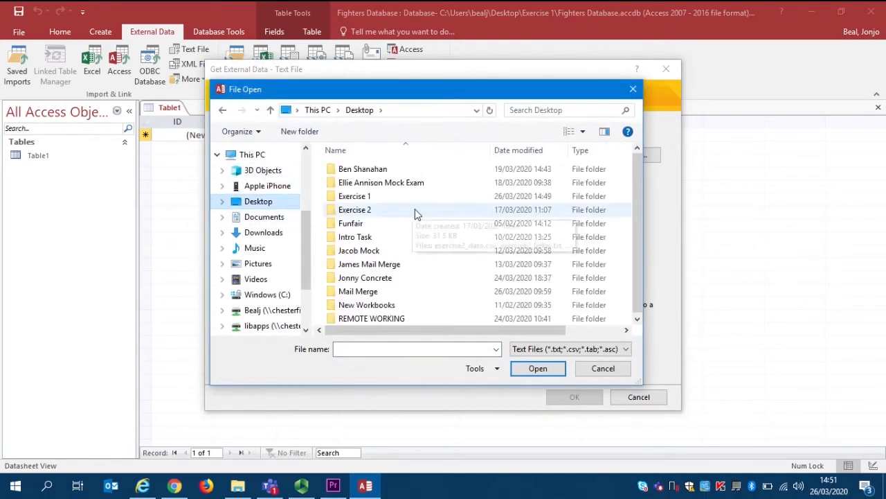
double_click(377, 197)
double_click(370, 197)
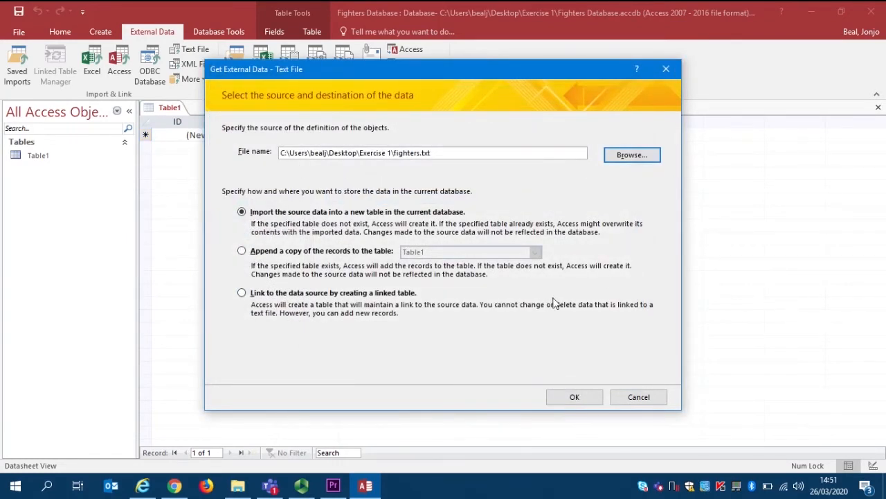
click(572, 400)
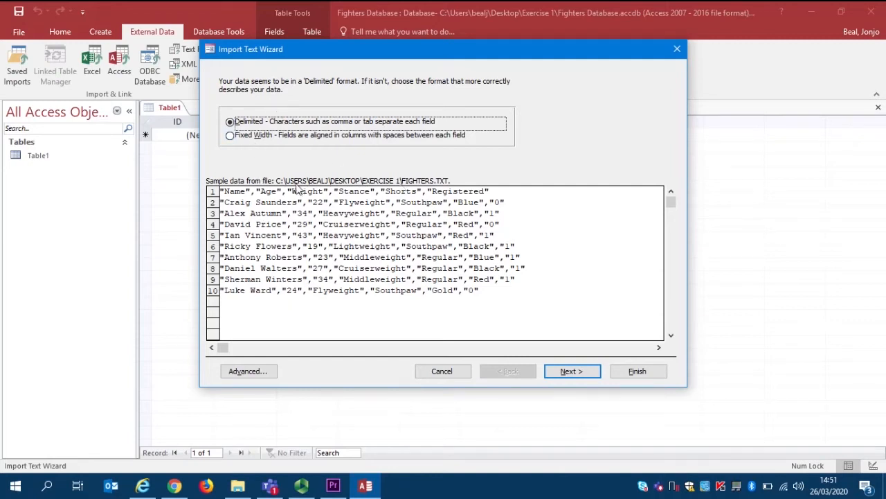
Import the data as comma-delimited with the first row as field names, without saving the import steps
click(571, 373)
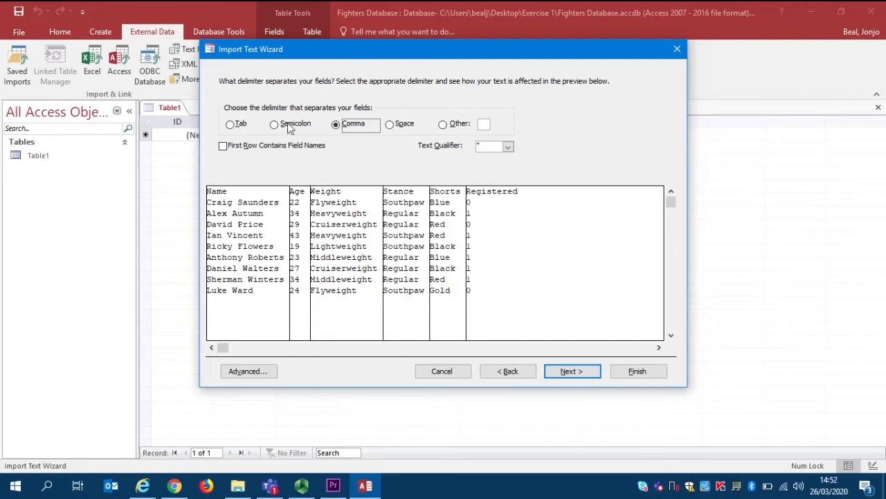
click(223, 146)
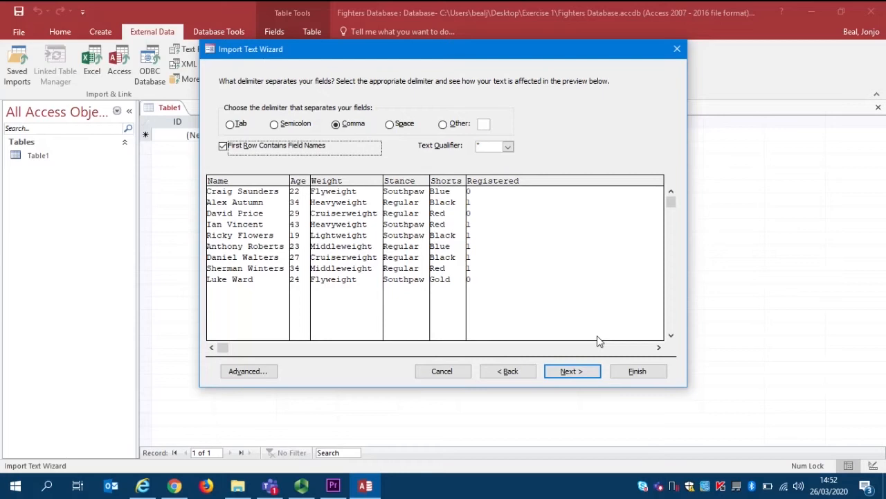
click(618, 365)
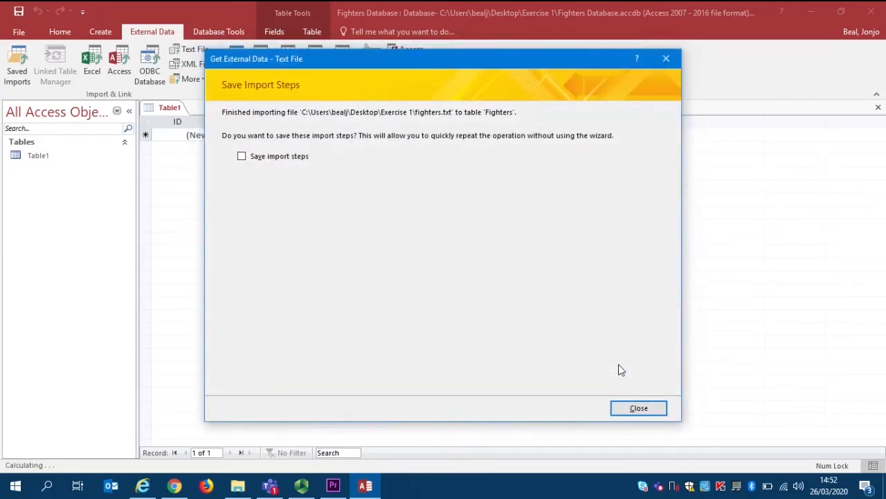
click(620, 402)
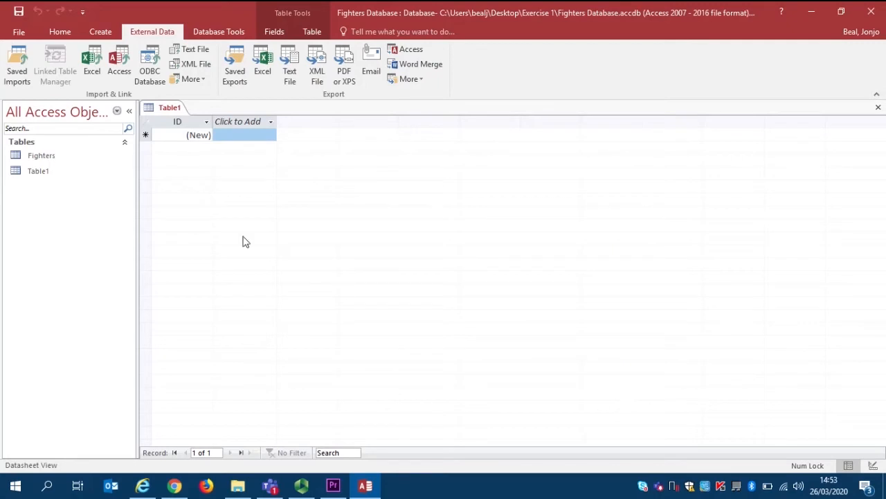
Open the Fighters table and fit the Name and Age columns to the width of their contents
double_click(63, 162)
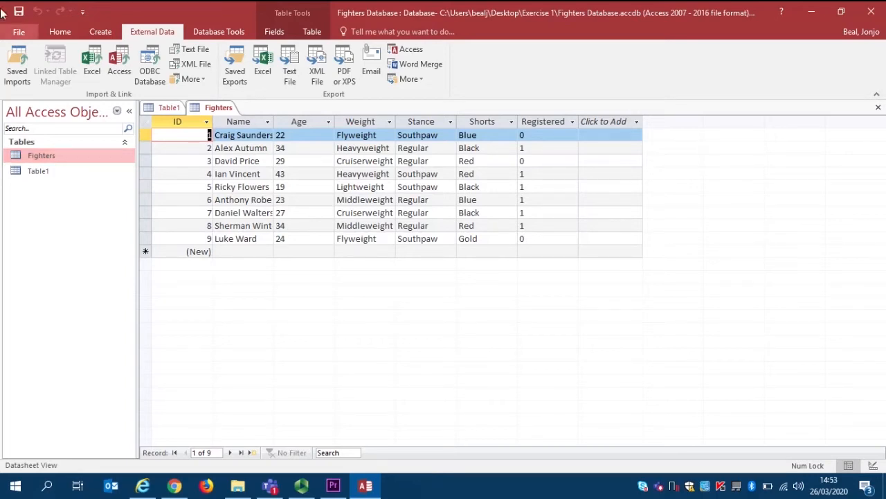
click(59, 31)
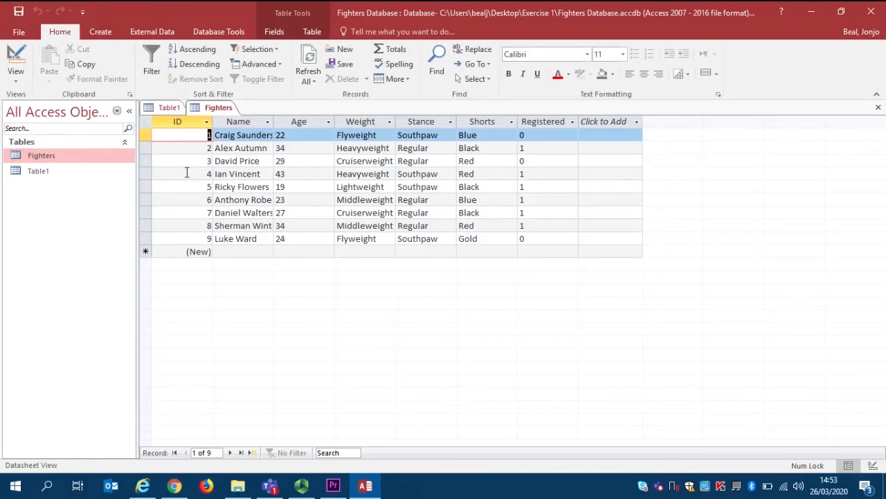
double_click(273, 121)
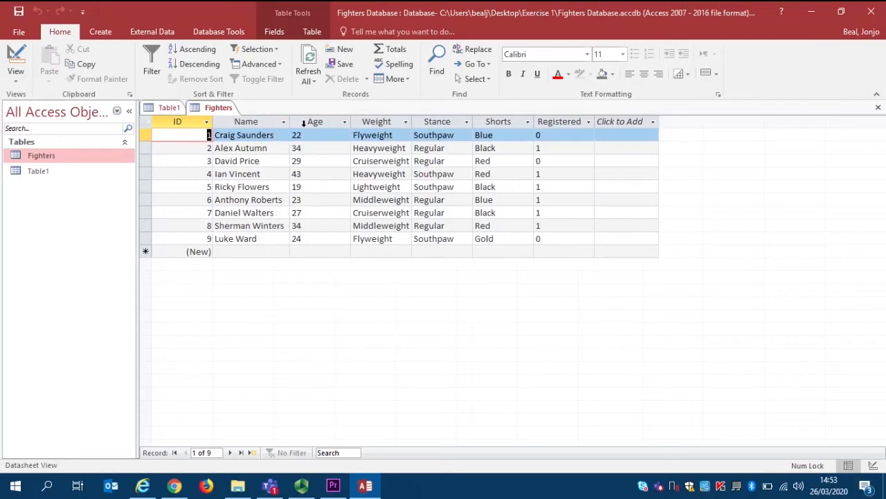
double_click(350, 122)
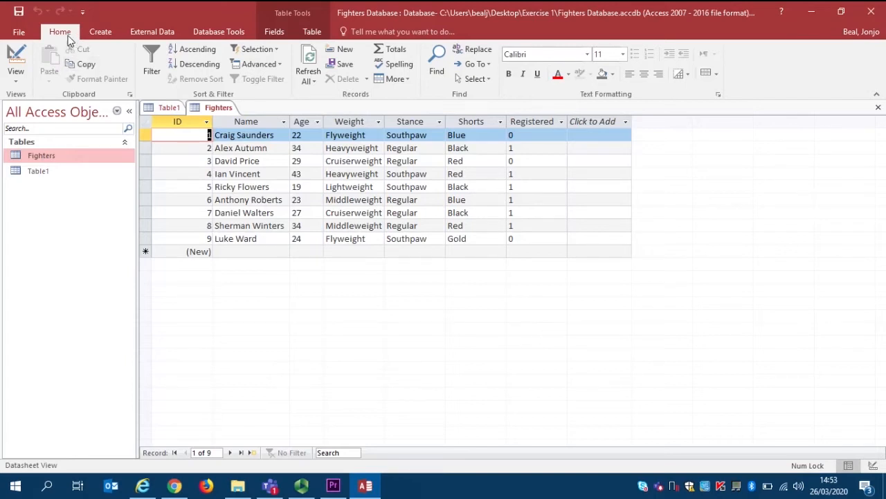
Switch the Fighters table to Design View and set the Age field's data type to Number
click(16, 74)
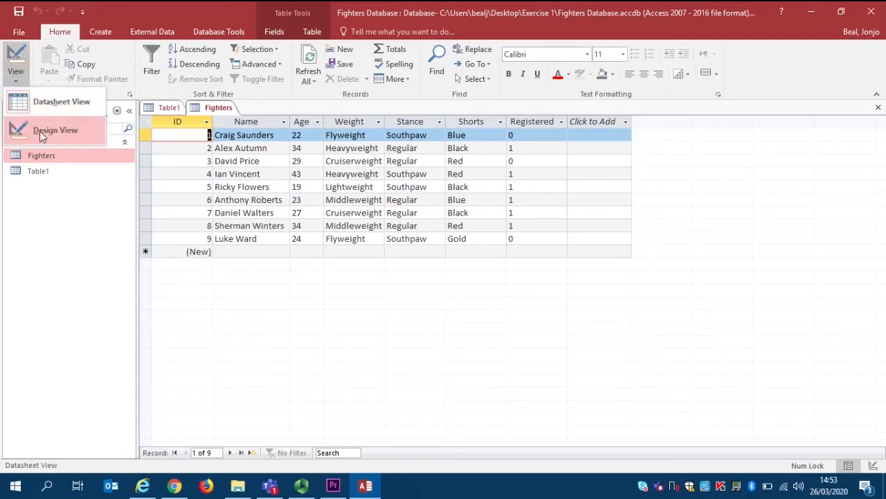
click(84, 129)
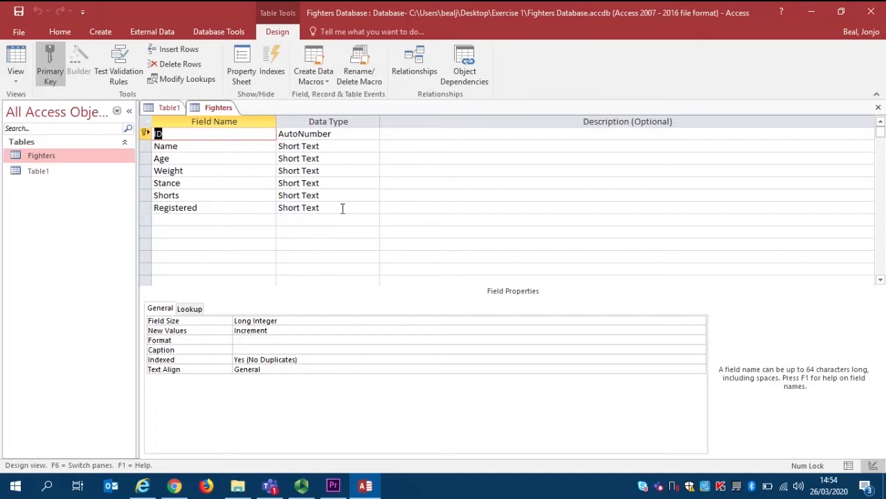
click(316, 158)
click(374, 159)
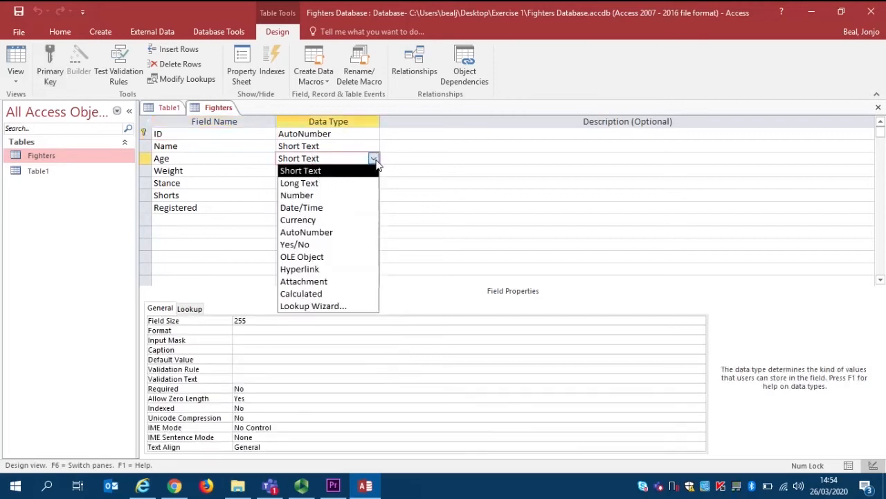
click(312, 196)
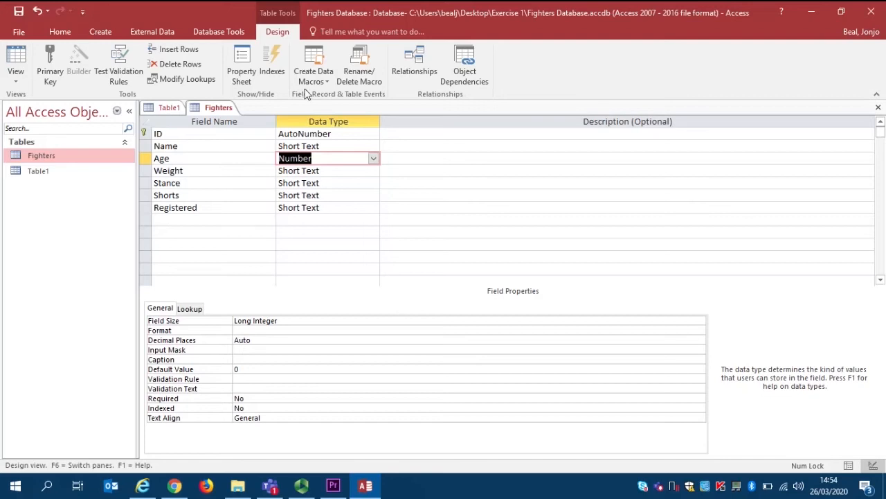
Set the Registered field's data type to Yes/No
double_click(320, 208)
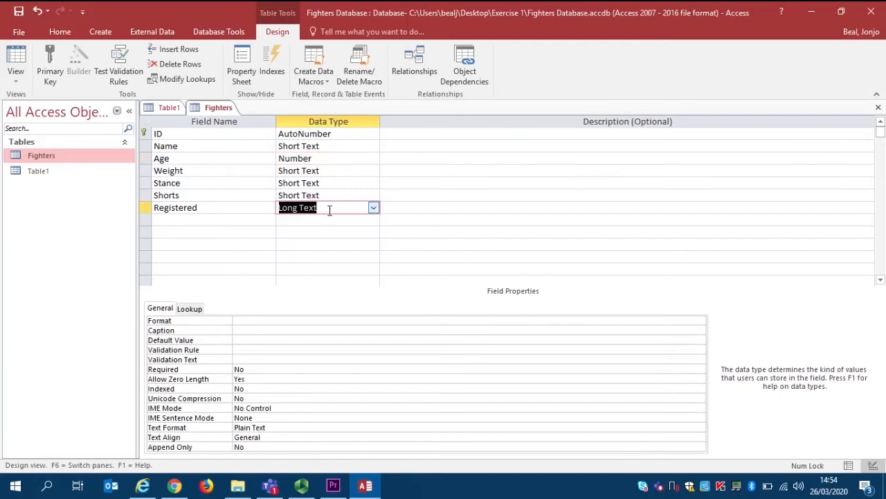
click(374, 208)
click(295, 294)
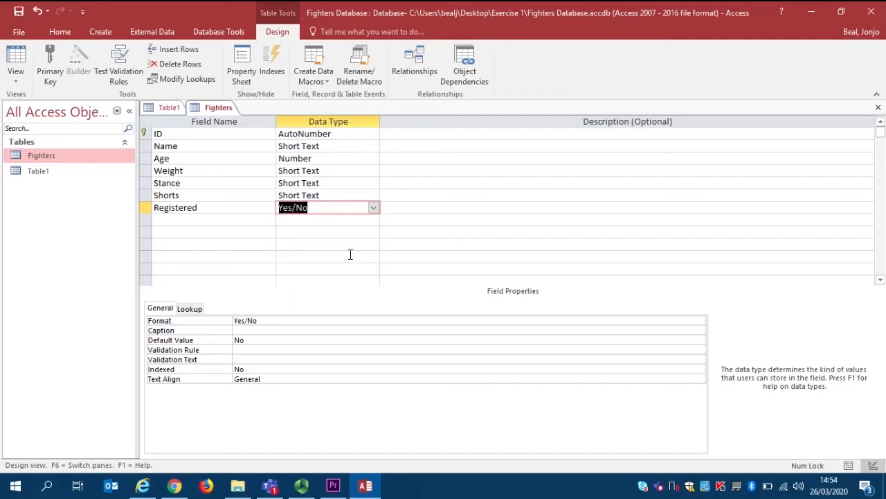
Save the Fighters table design, accepting the possible data loss, and return to Datasheet View
click(60, 31)
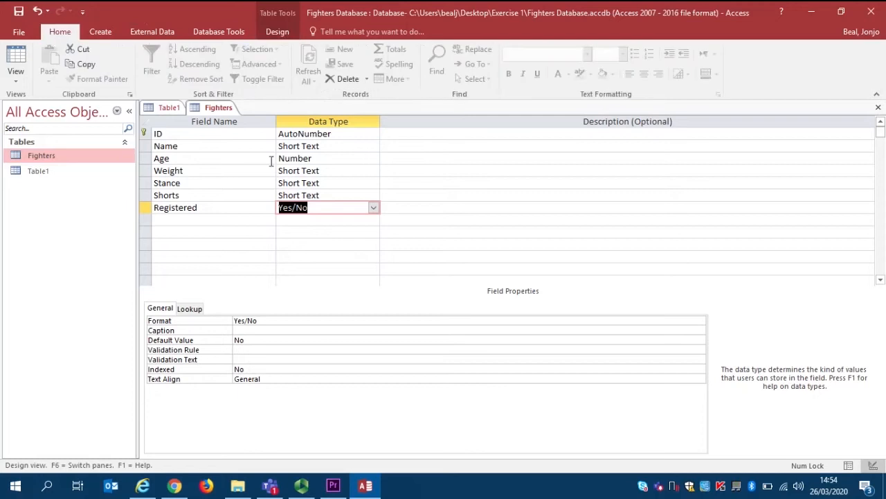
click(19, 15)
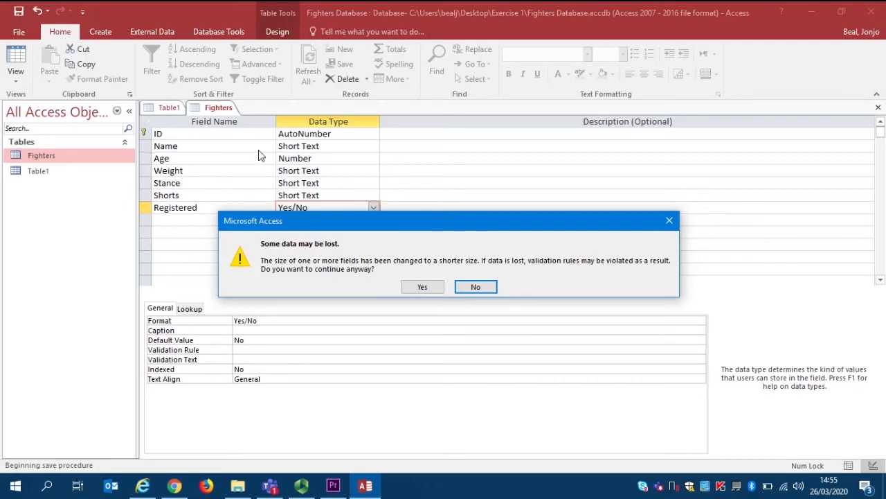
drag(275, 221, 268, 242)
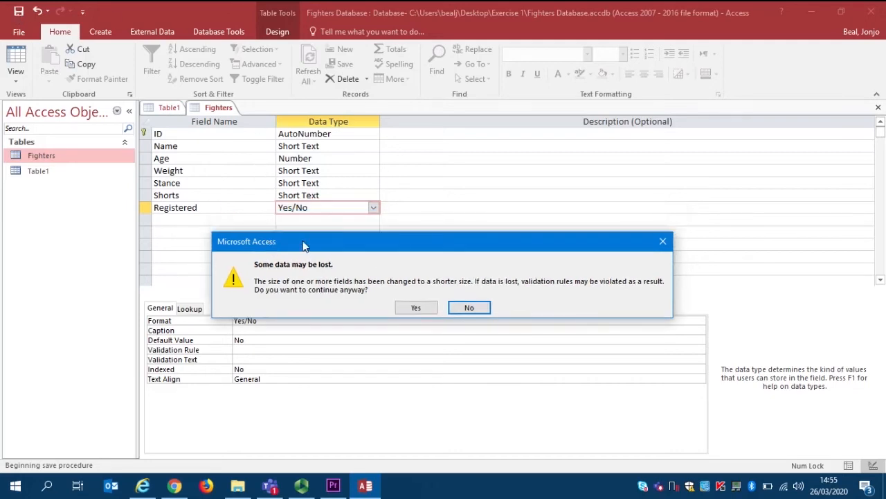
click(405, 307)
click(15, 56)
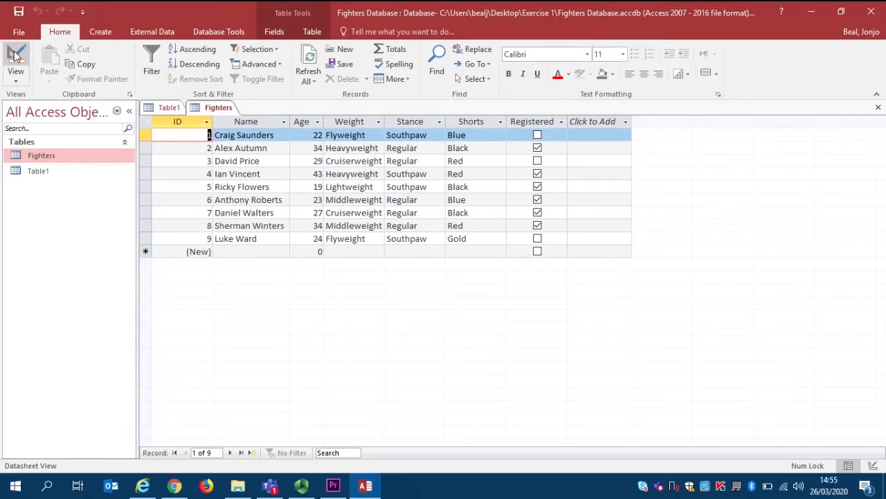
Change the Weight to Flyweight in record 2 and clear the Registered checkbox in record 6 of the Fighters table
double_click(352, 148)
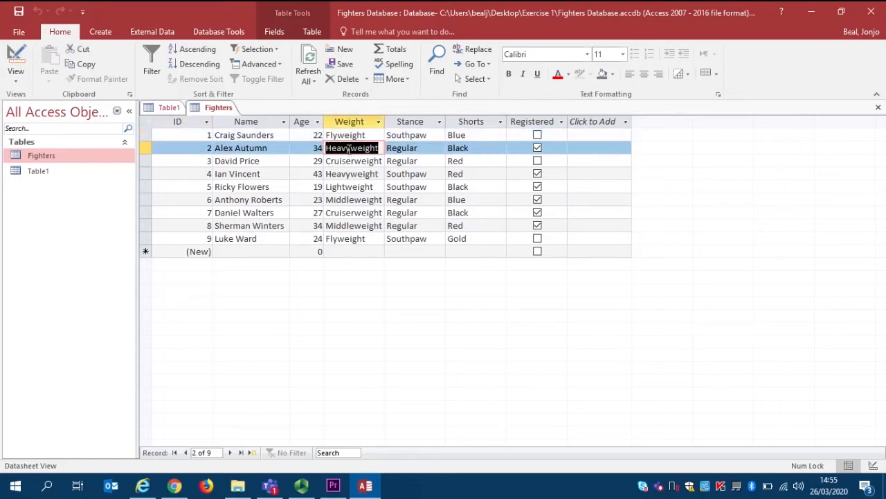
text(Flt)
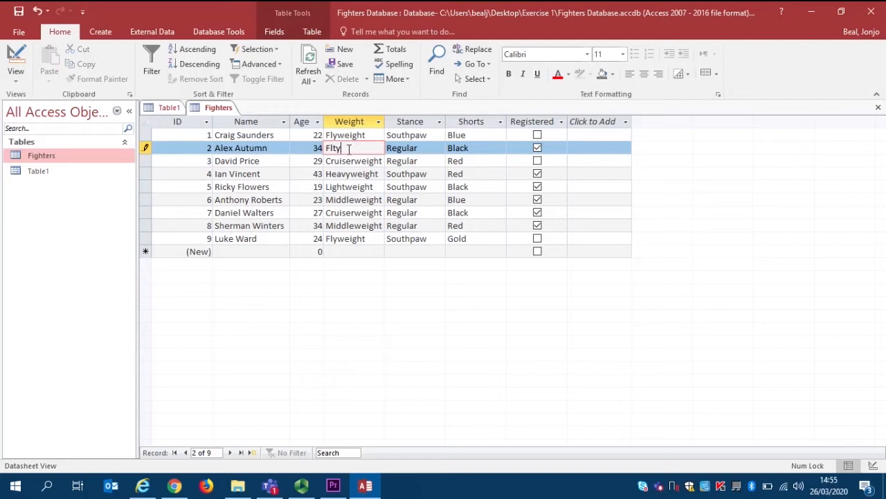
key(BackSpace)
text(yweight)
key(Tab)
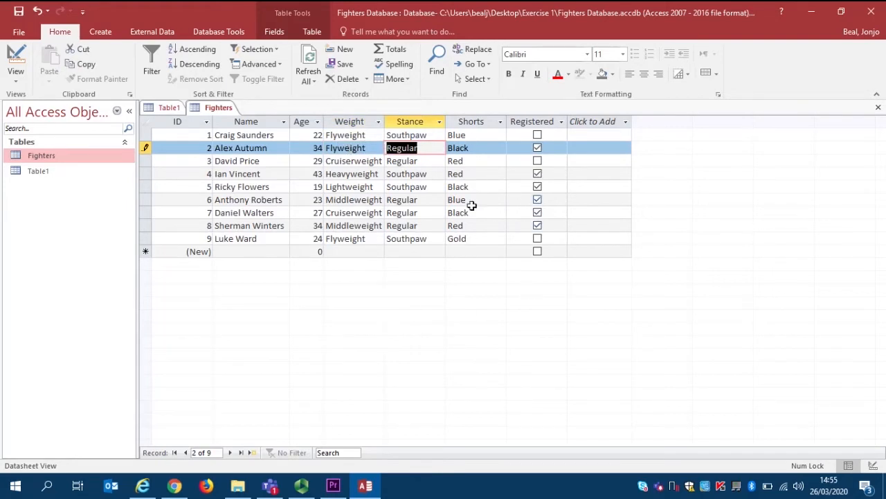
click(537, 200)
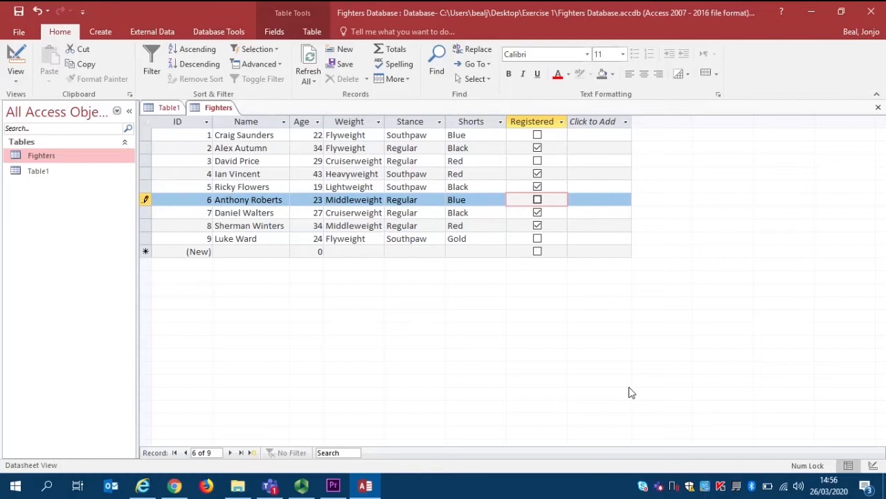
Create a new query in Design View and add the Fighters table as its source
click(100, 32)
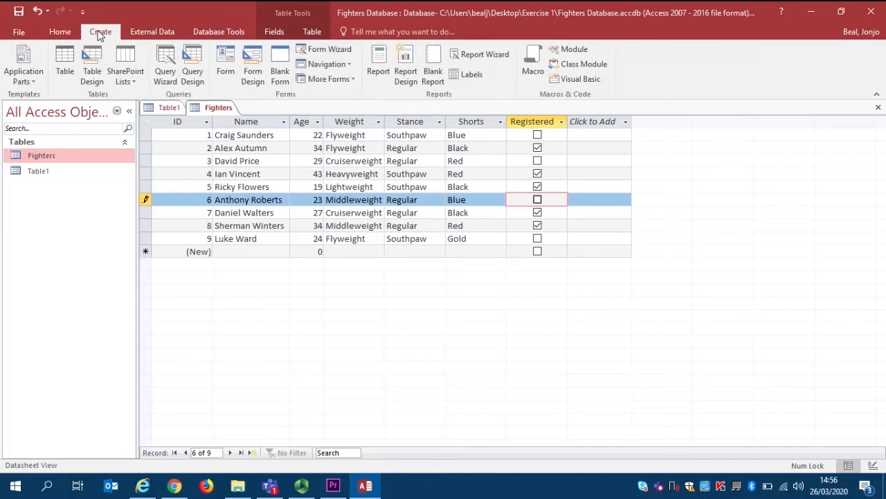
click(194, 62)
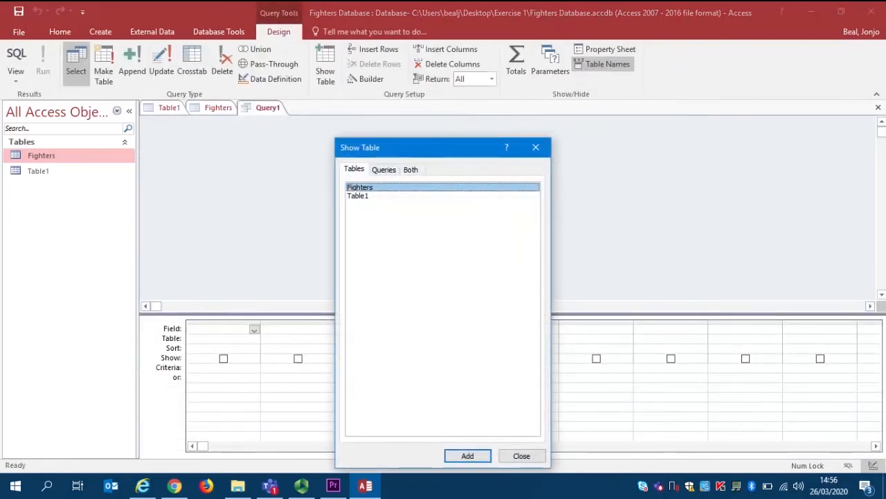
drag(403, 157, 358, 100)
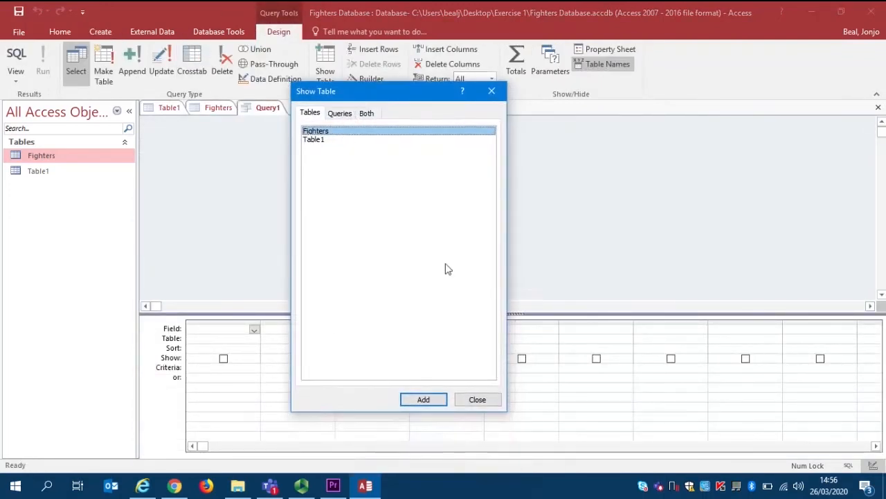
click(422, 399)
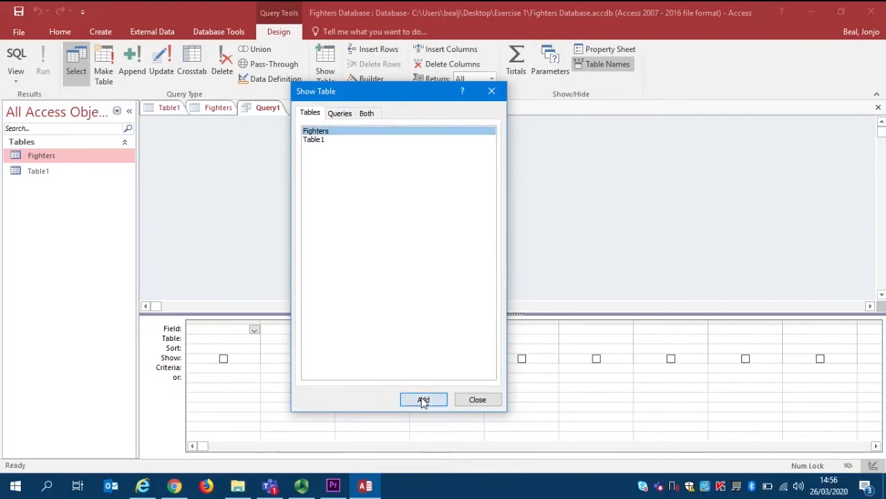
click(467, 403)
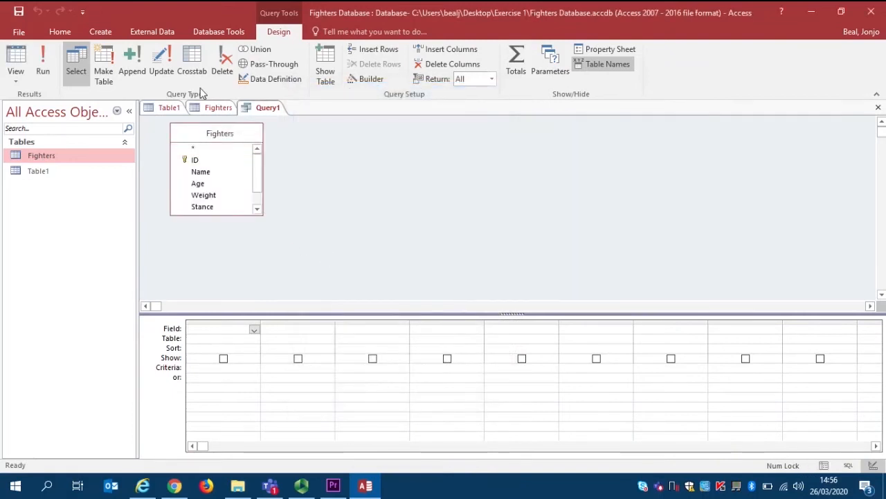
Add a second copy of the Fighters table to the query and remove it again
click(323, 70)
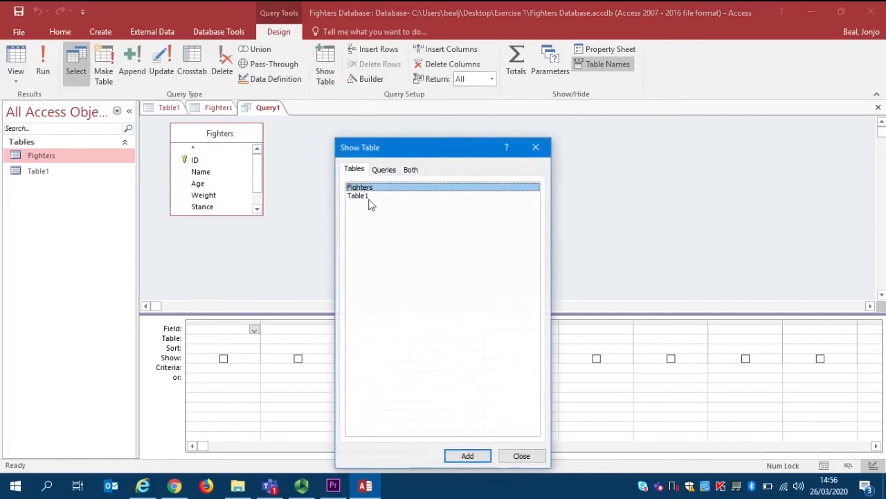
click(468, 456)
click(519, 455)
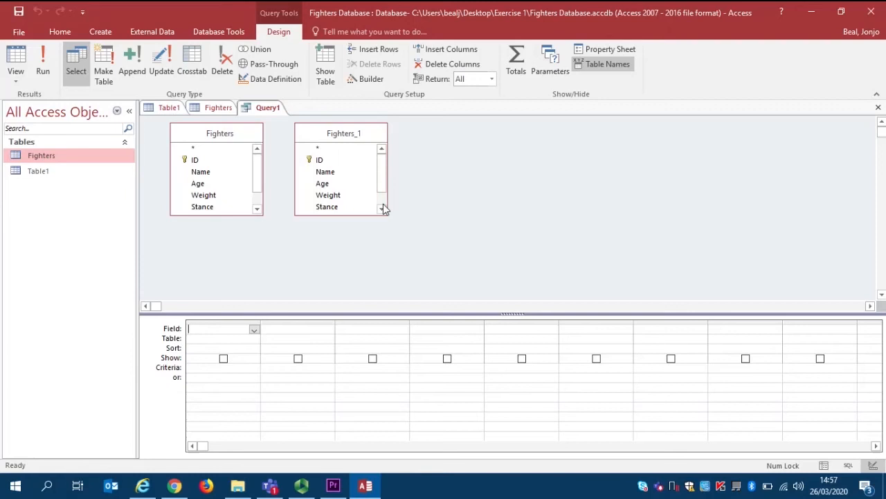
click(325, 128)
right_click(336, 133)
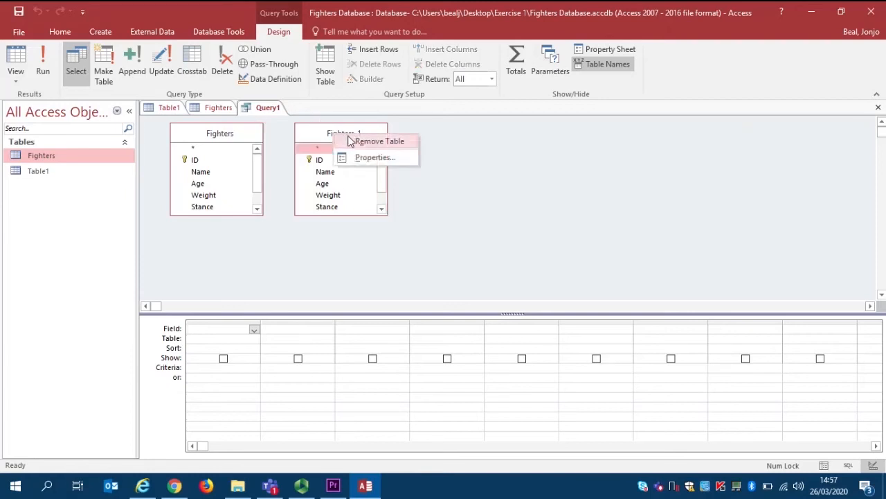
click(350, 140)
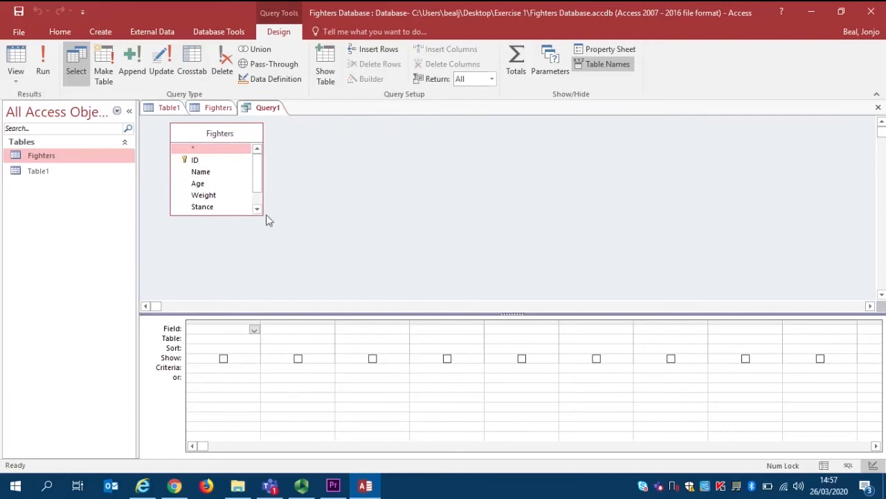
Enlarge the Fighters field list in the query to show every field, and look over the Fighters table's data
drag(264, 214, 271, 260)
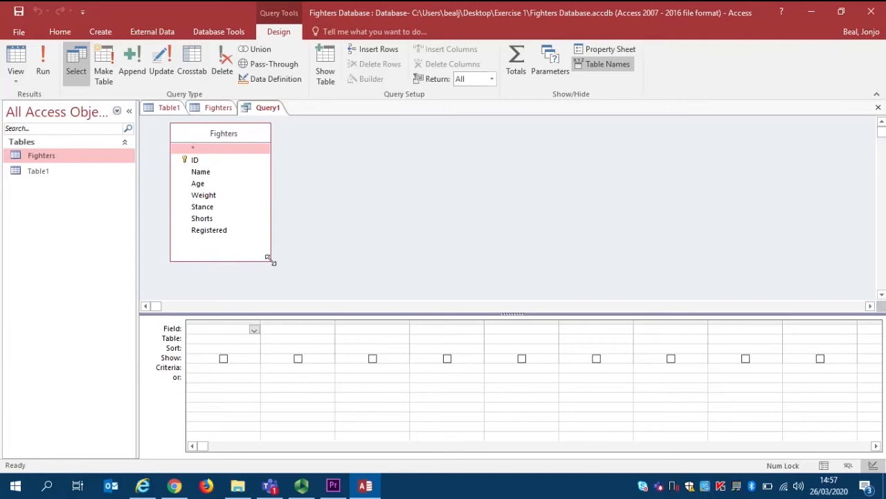
click(218, 107)
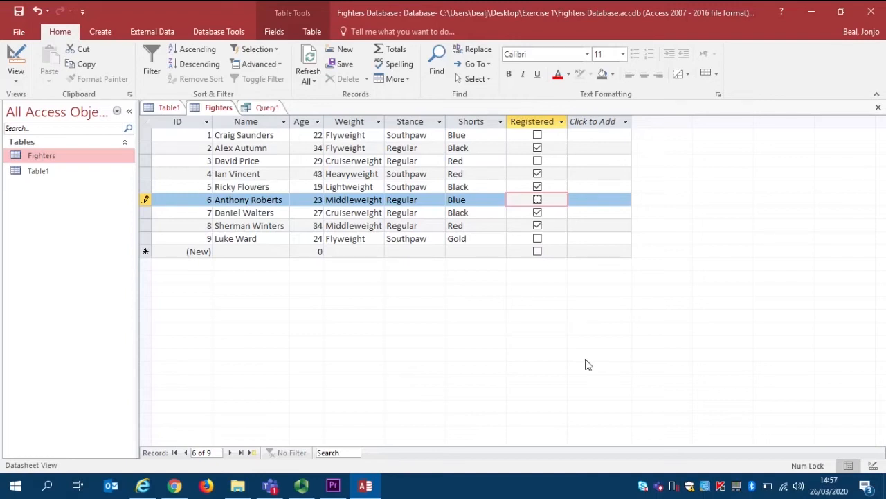
click(272, 109)
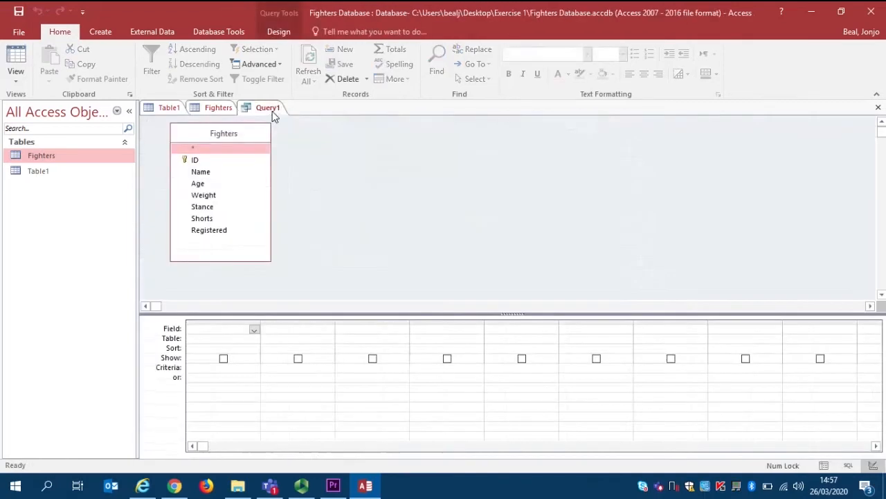
Place the Stance and Registered fields in the first two query columns, and check the Fighters table's data
double_click(205, 207)
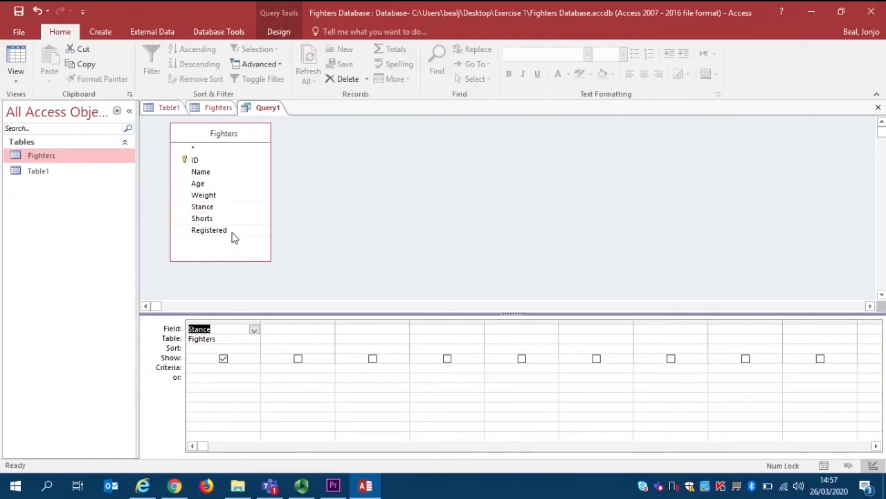
double_click(209, 230)
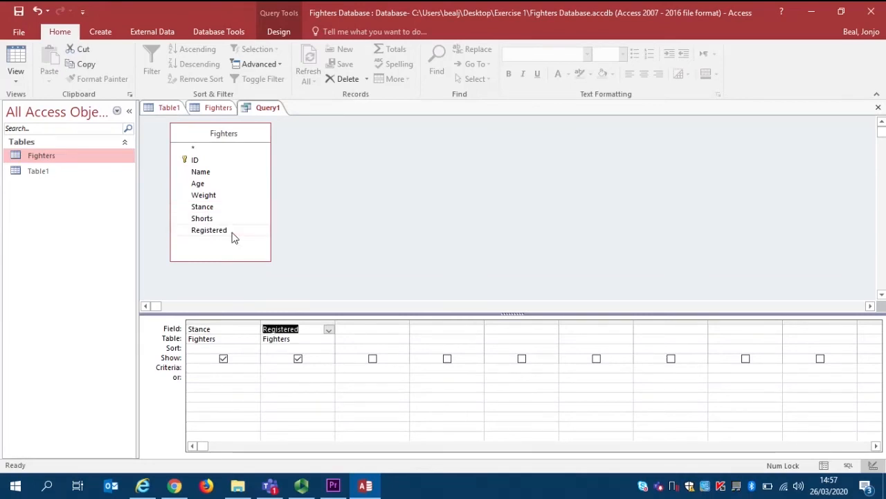
click(217, 107)
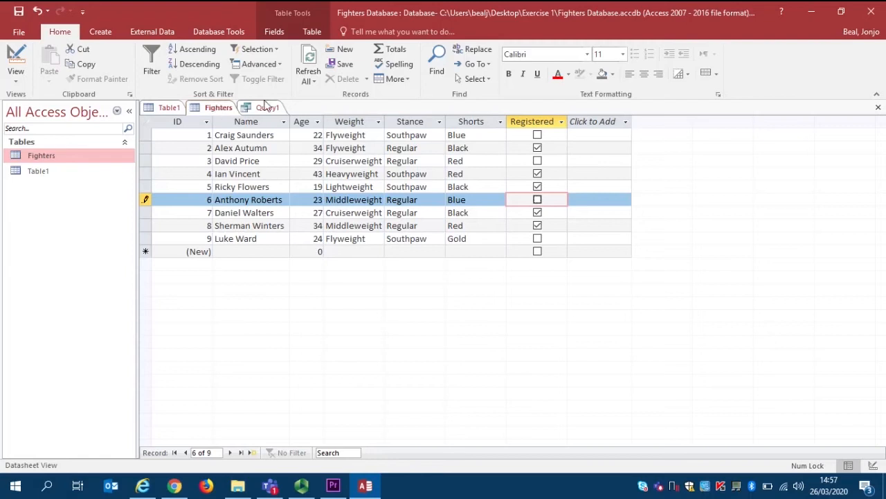
click(268, 108)
Set the first three query columns to the Name, Age and Weight fields
click(235, 328)
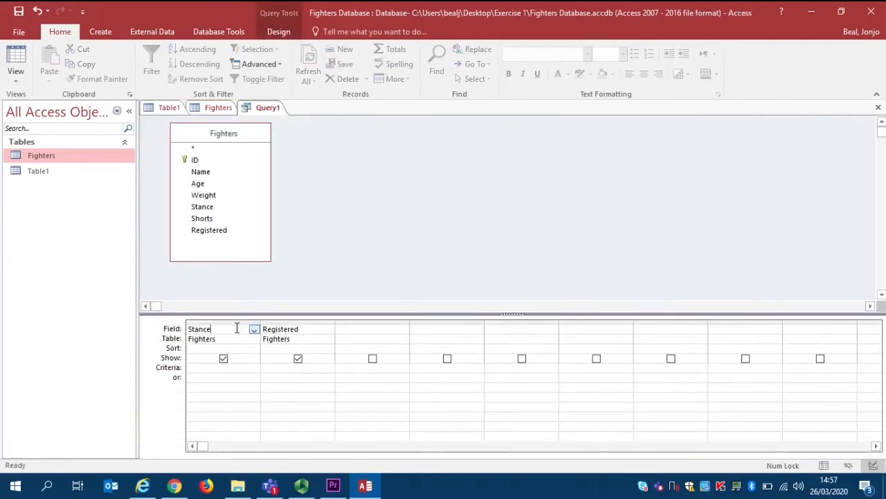
click(254, 329)
click(216, 357)
click(296, 329)
click(329, 330)
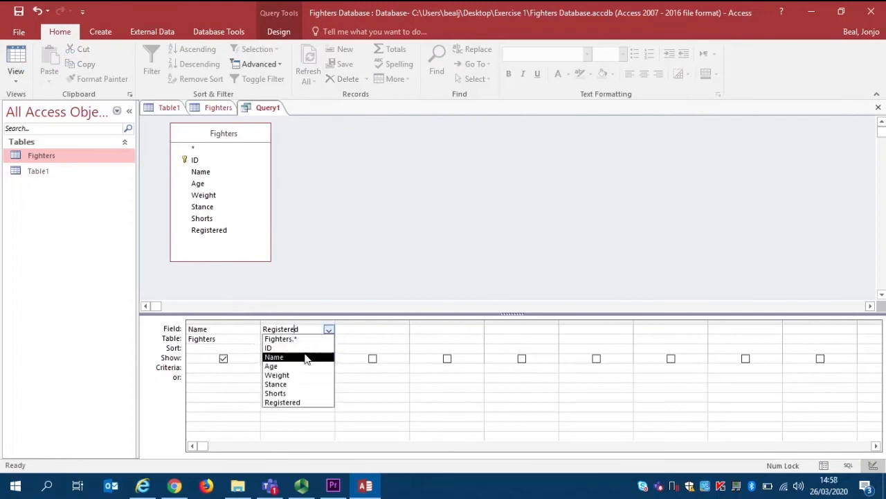
click(273, 366)
click(398, 331)
click(403, 330)
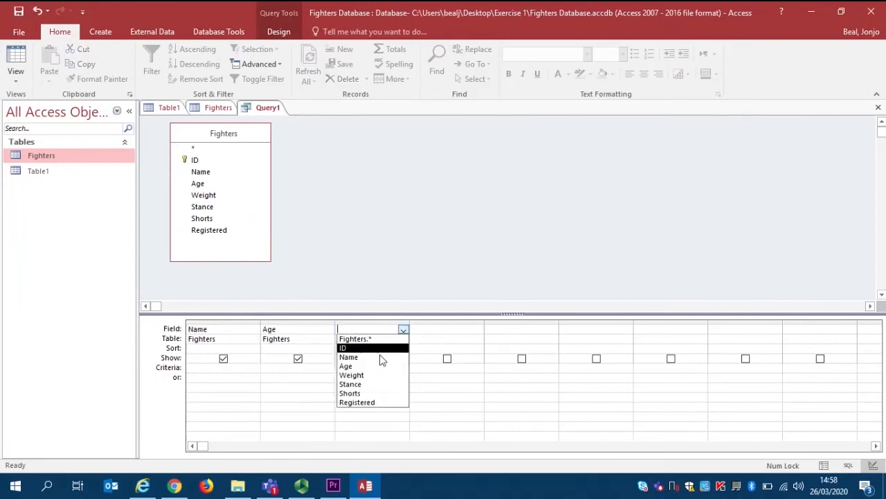
click(367, 373)
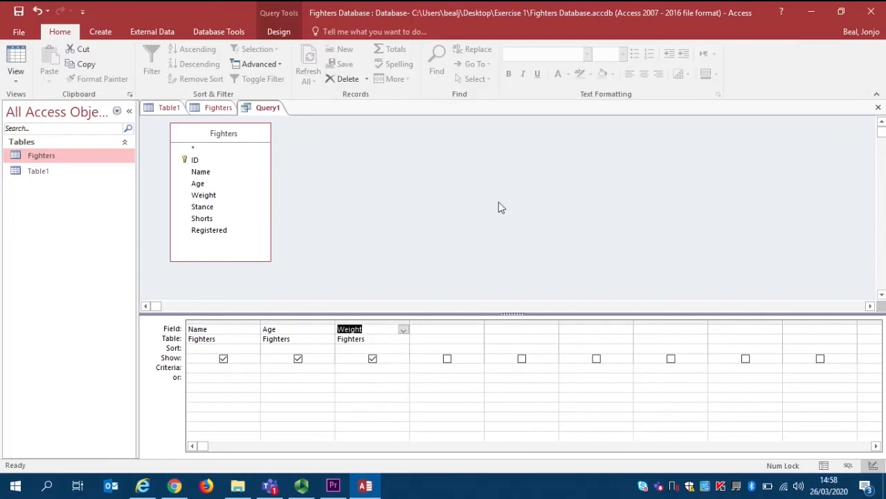
Add the Stance and Registered fields to the query and exclude both from the displayed results
double_click(220, 209)
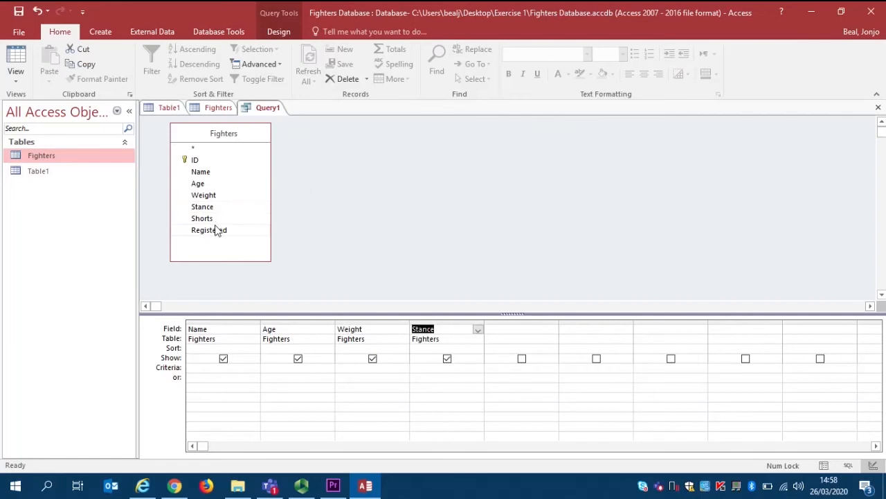
double_click(210, 230)
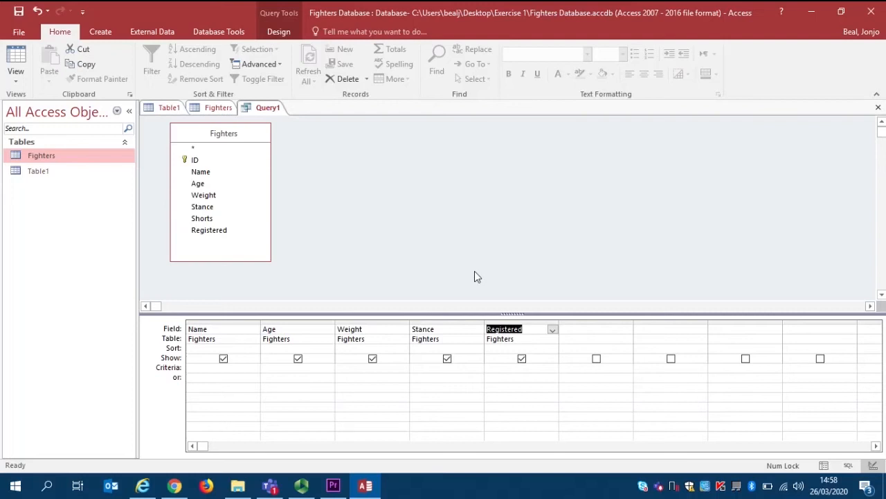
click(447, 360)
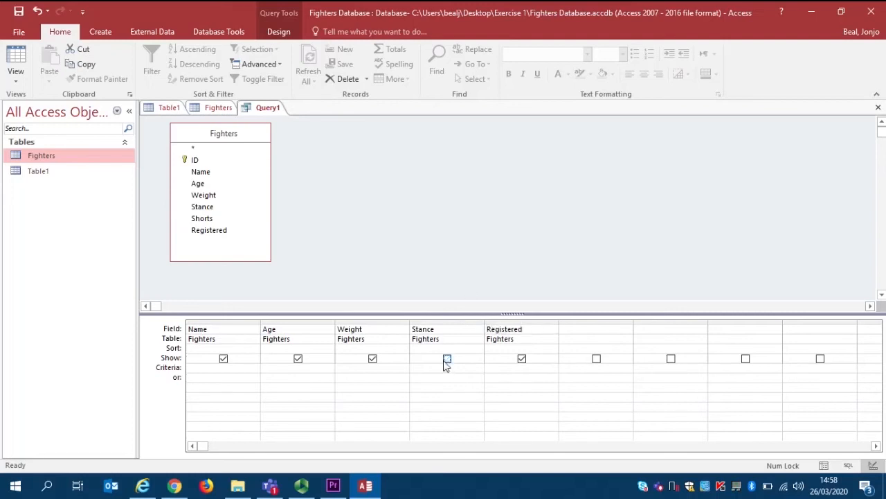
click(516, 360)
Set the query criteria to Southpaw for Stance and Yes for Registered
click(204, 369)
key(Tab)
key(Tab)
key(Tab)
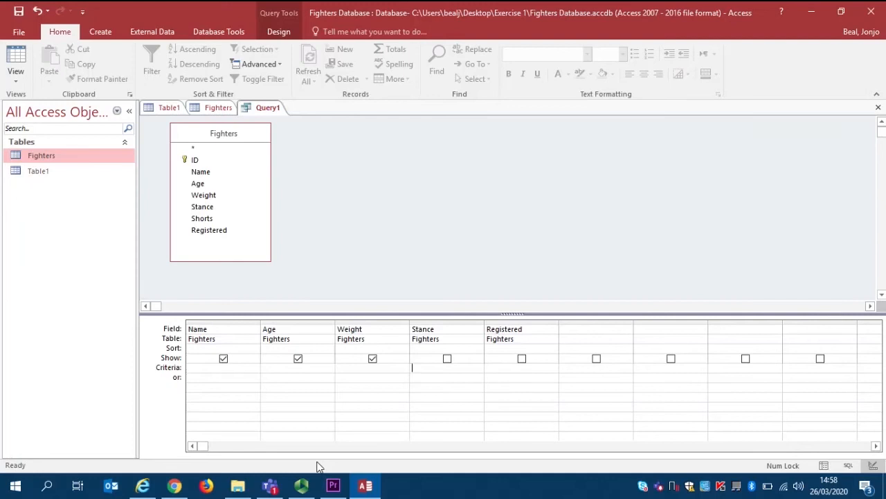
text(Southpaw)
key(Tab)
text(Yes)
key(Tab)
Try the Age criterion <25, and replace it with Between 18 and 25
key(shift+Tab)
key(shift+Tab)
key(shift+Tab)
key(shift+Tab)
text(<25)
key(BackSpace)
key(BackSpace)
key(BackSpace)
text(Between 18 and 25)
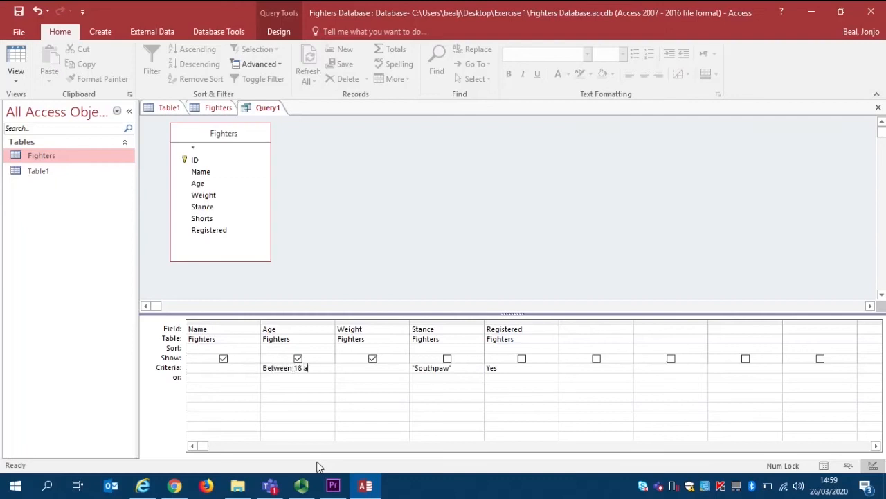
key(Tab)
Replace the Age criterion with <25, try the date comparison <01/04/2020, and clear the criterion
key(shift+Tab)
key(Delete)
text(<25)
key(BackSpace)
key(BackSpace)
text(01/04/2020)
key(BackSpace)
key(BackSpace)
key(BackSpace)
key(BackSpace)
key(BackSpace)
key(BackSpace)
key(BackSpace)
key(BackSpace)
key(BackSpace)
key(BackSpace)
key(BackSpace)
Run the query with the Stance and Registered criteria
click(501, 368)
click(278, 32)
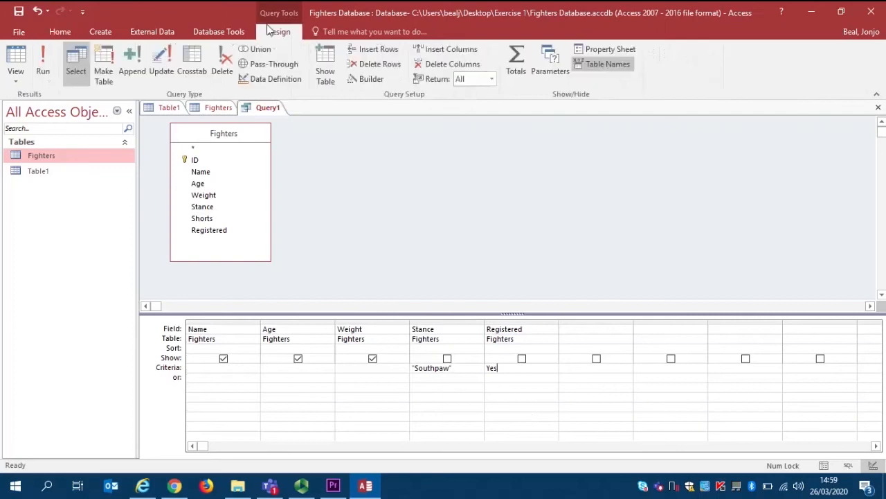
click(43, 67)
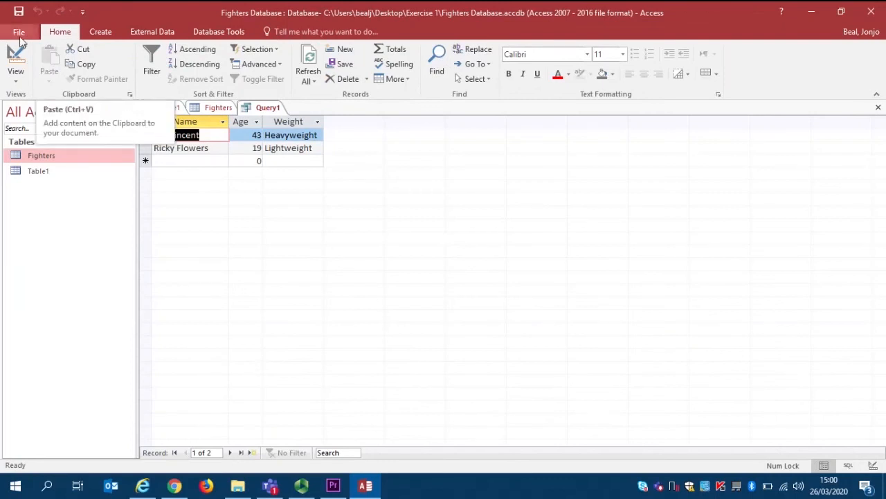
Return to Design View, misspell the Stance criterion as Southpow, and run the query
click(15, 61)
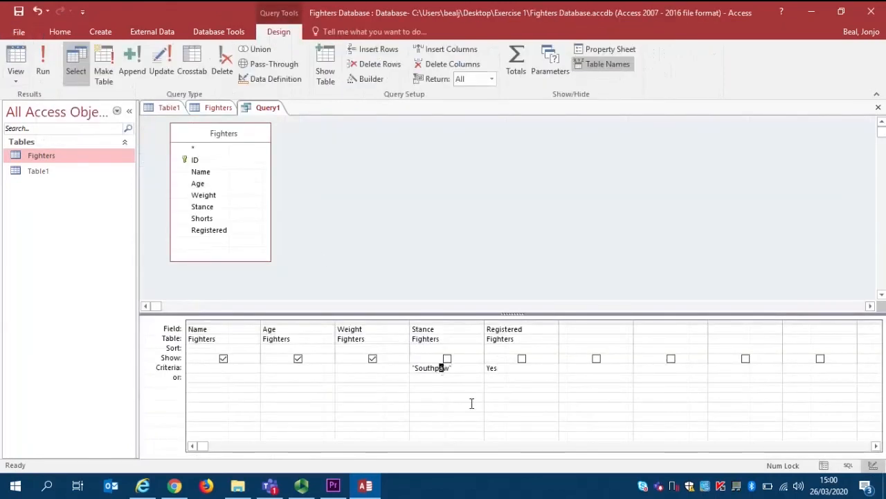
key(Tab)
click(43, 61)
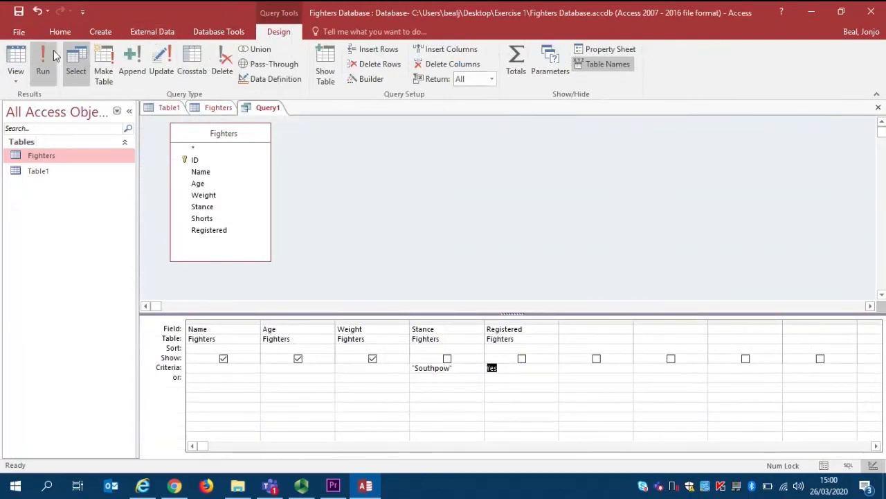
Correct the Stance criterion to Southpaw in Design View, rerun the query, and return to its design
click(15, 61)
click(445, 368)
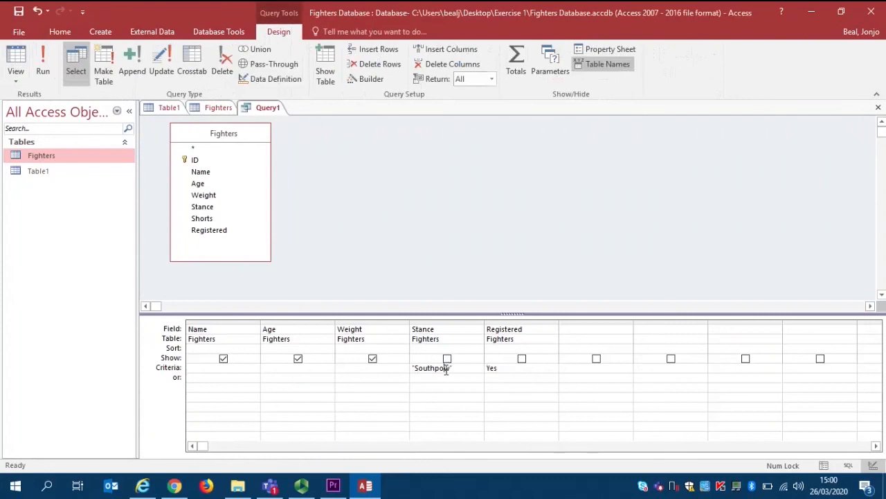
key(BackSpace)
text(a)
key(Tab)
click(40, 62)
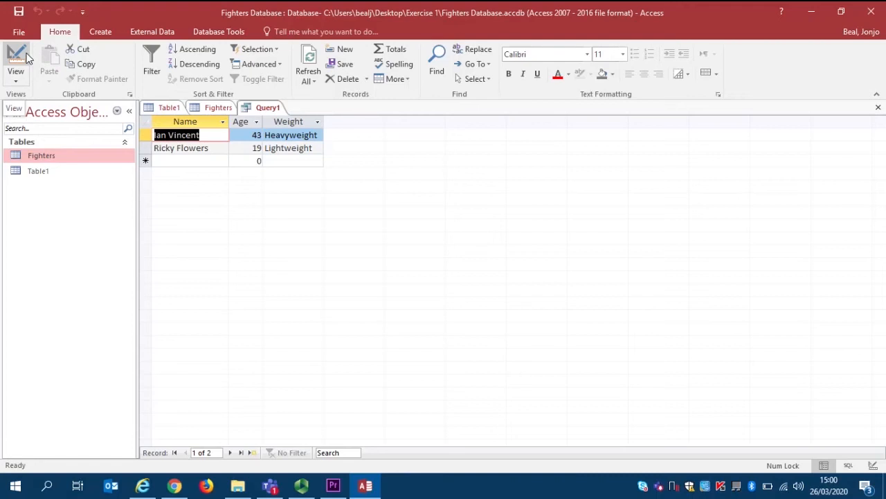
click(26, 56)
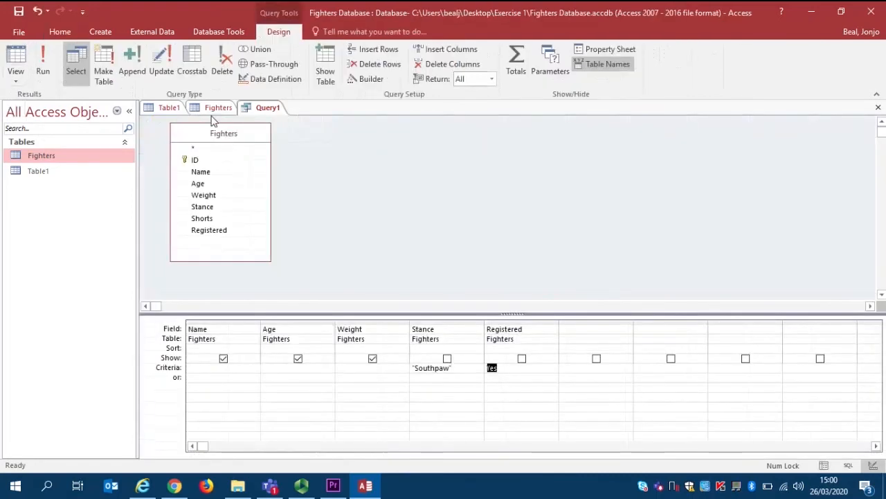
Show the Fighters table in Design View and try to run the southpaw query while it is open
click(216, 111)
click(16, 59)
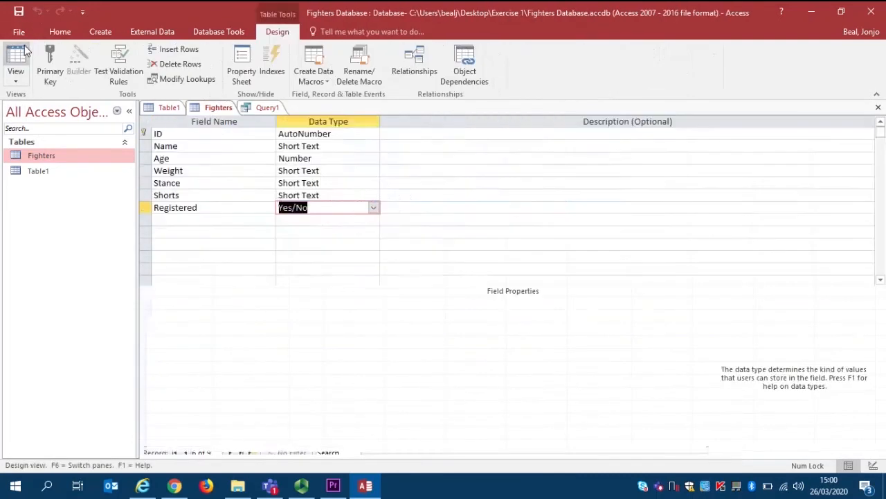
click(255, 108)
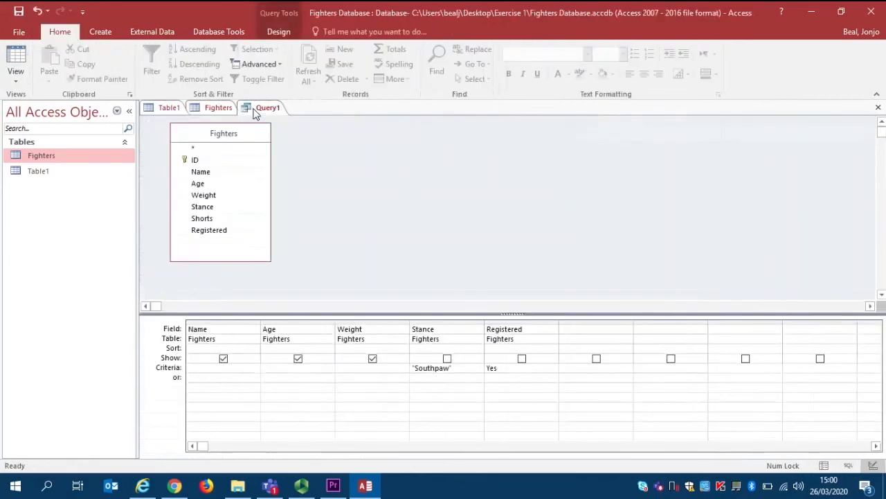
click(284, 31)
click(43, 65)
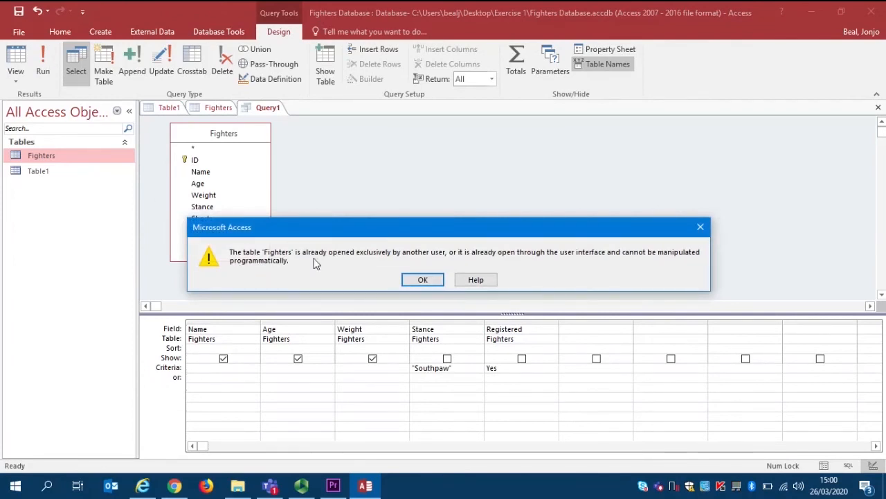
click(420, 281)
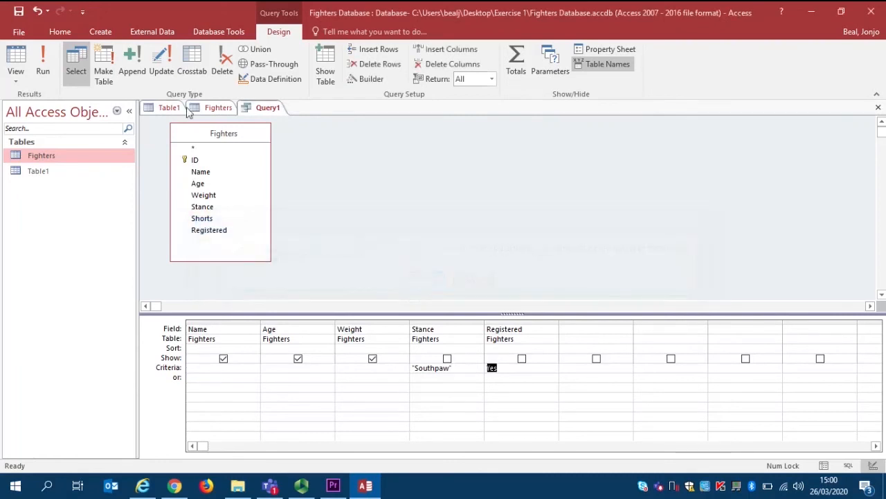
Switch the Fighters table back to Datasheet View and run the southpaw query
click(215, 109)
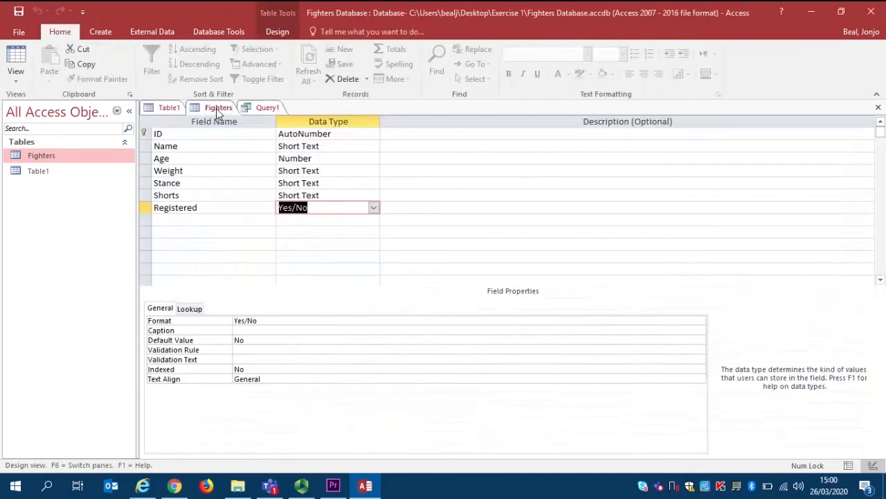
click(15, 59)
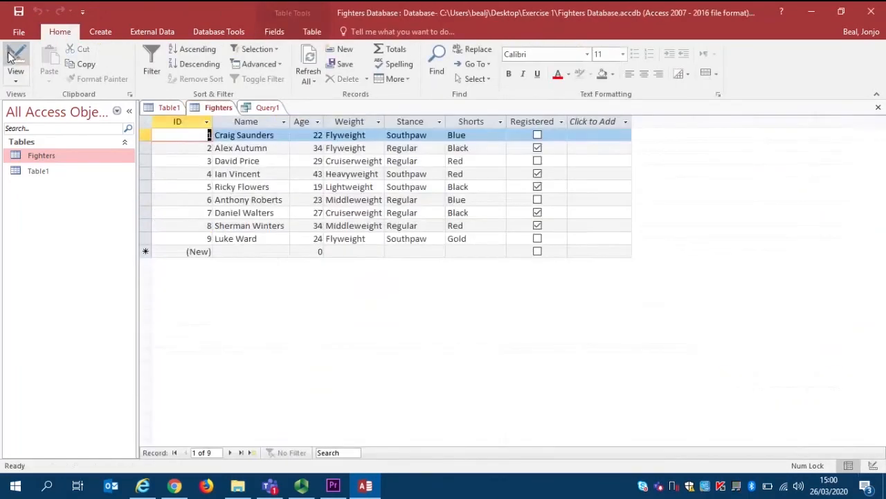
click(267, 109)
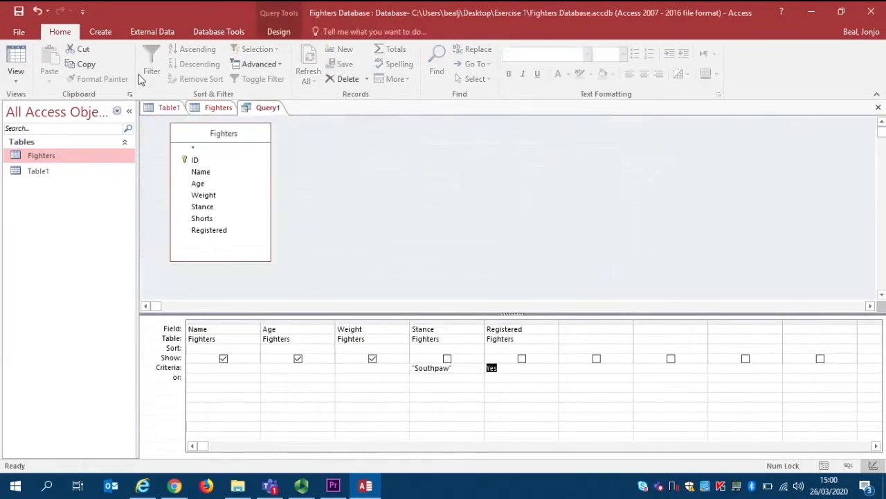
click(281, 33)
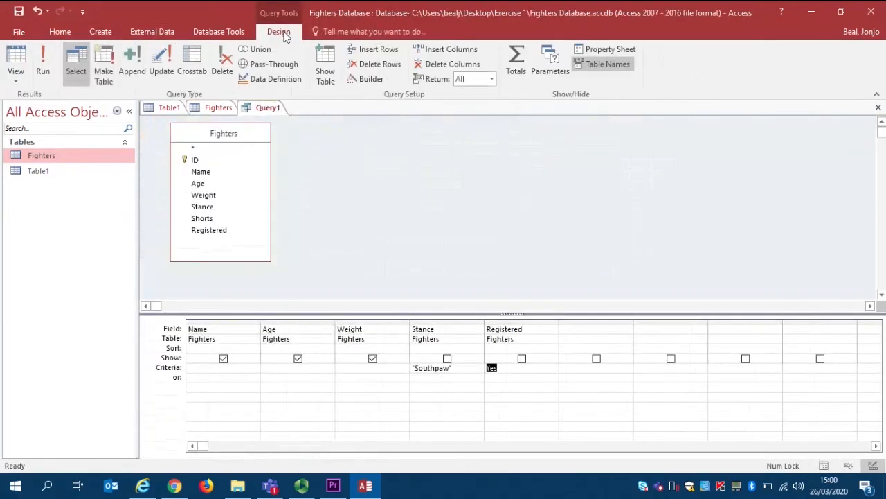
click(41, 66)
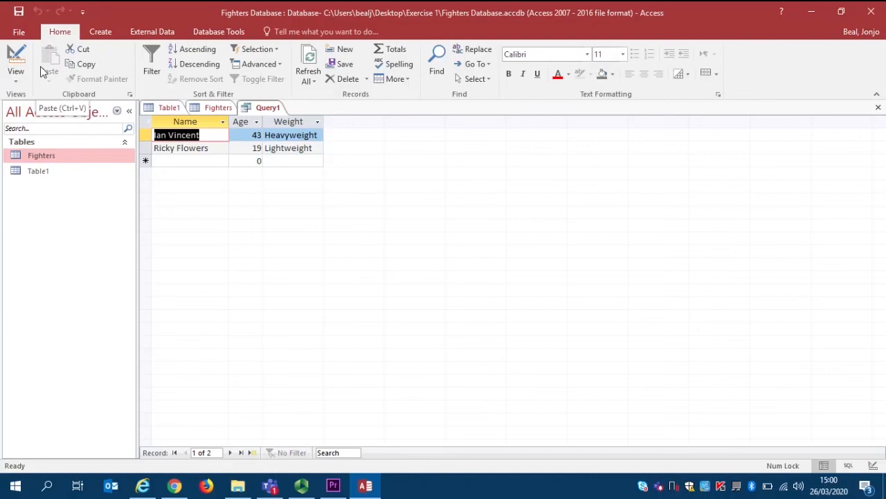
Save the query as Registered Southpaws
key(ctrl+s)
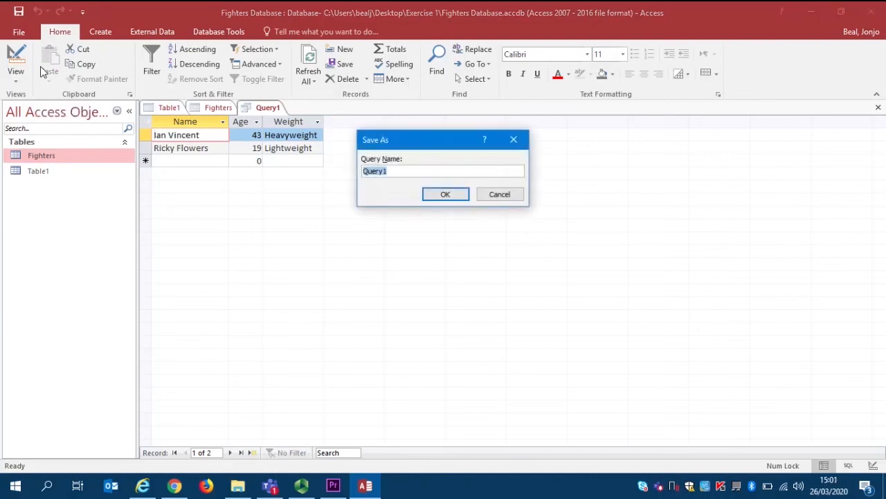
text(Sout)
key(BackSpace)
key(BackSpace)
key(BackSpace)
key(BackSpace)
text(Regise)
key(BackSpace)
text(tered Sou)
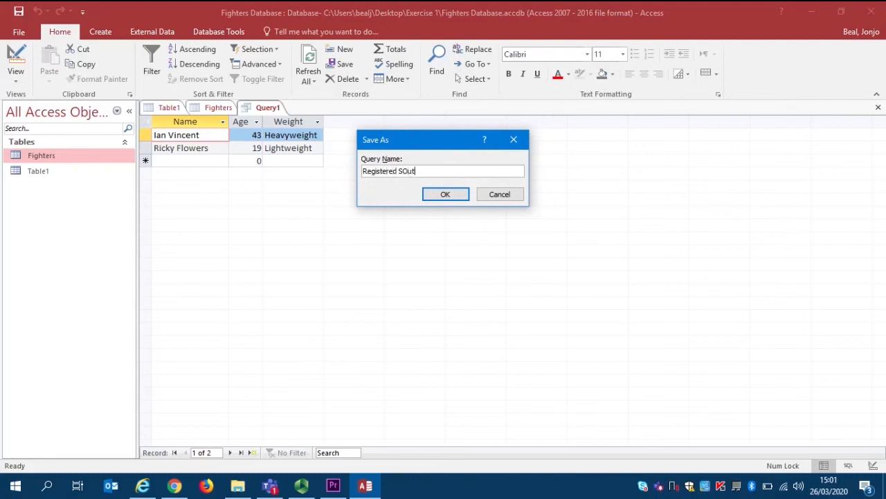
text(thpaws)
key(Return)
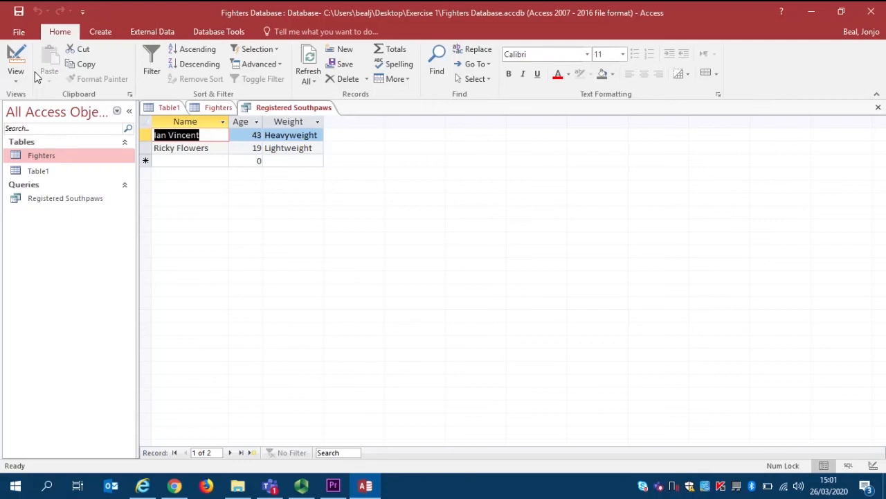
Start a Report Wizard report from the Registered Southpaws query with all its fields: Name, Age and Weight
click(102, 34)
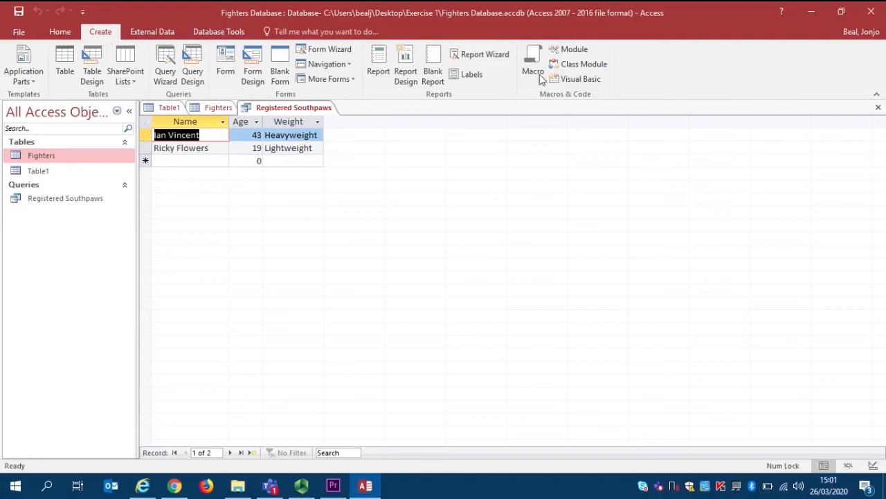
click(477, 55)
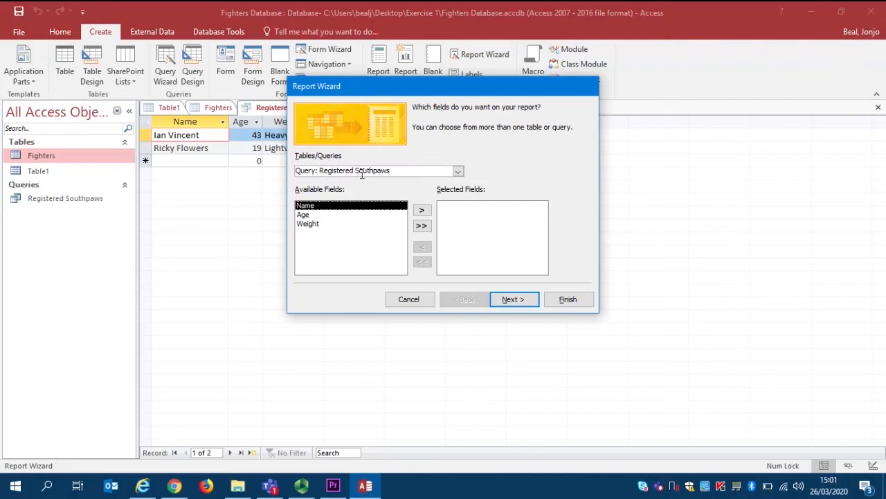
click(423, 226)
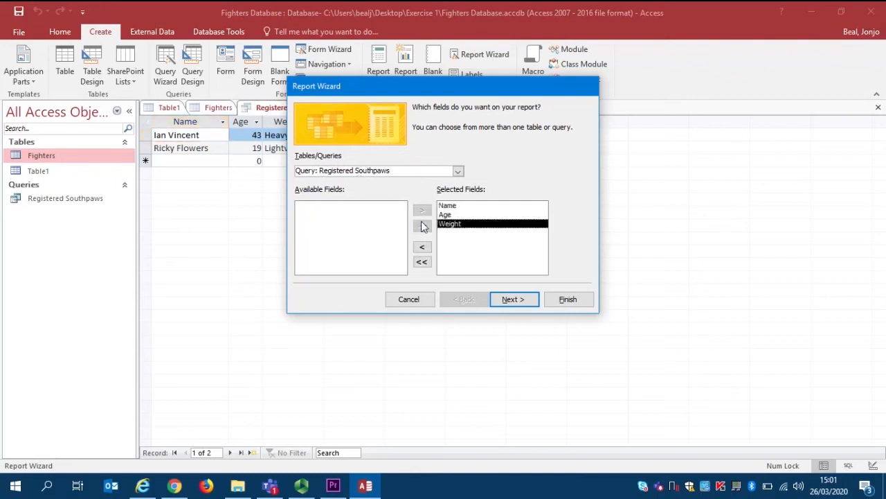
click(511, 302)
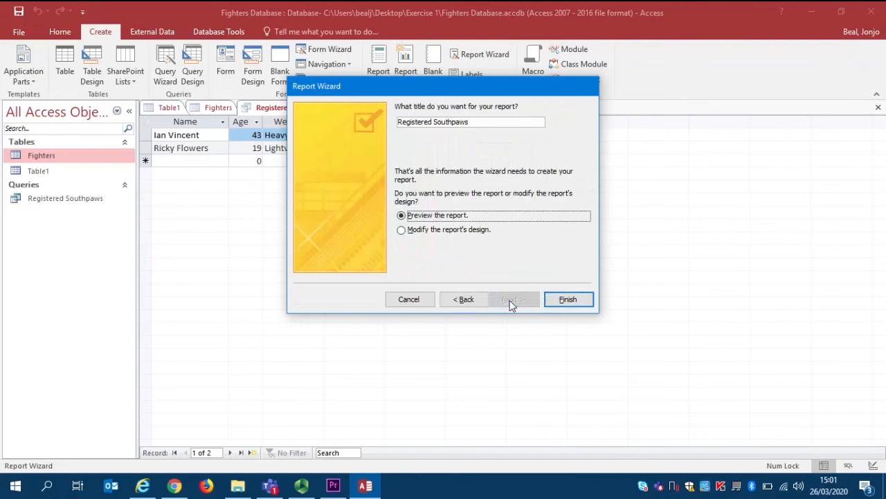
Go back to the report's layout options, choose Columnar and Landscape, and finish the report
click(477, 300)
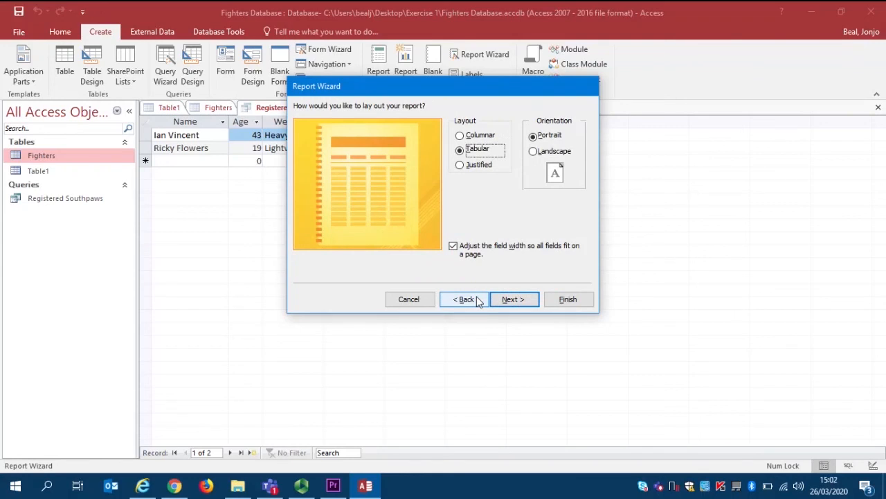
click(478, 135)
click(535, 152)
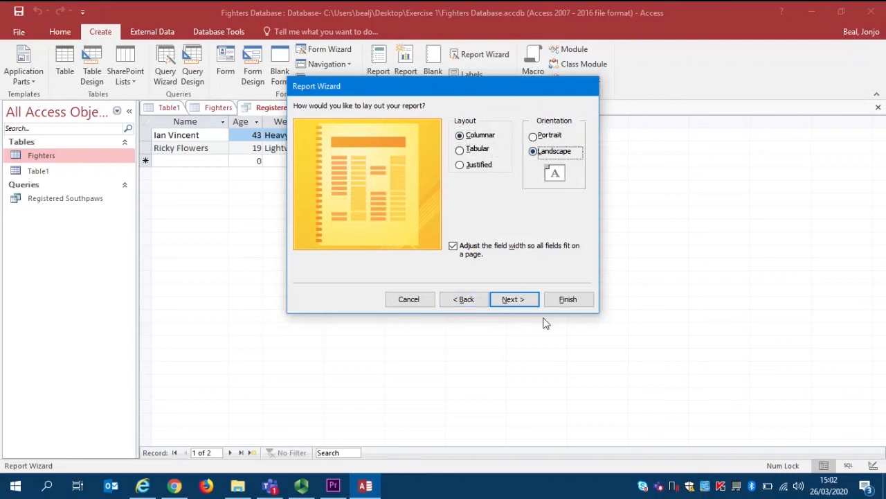
drag(498, 90, 612, 138)
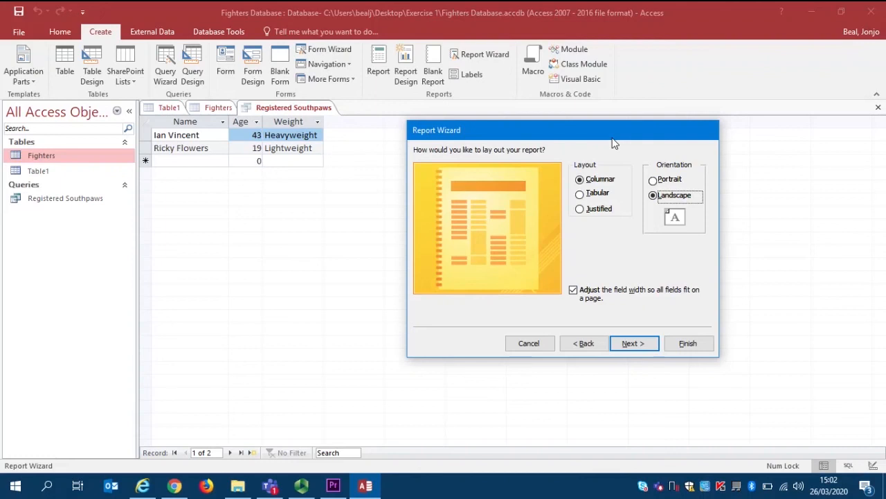
click(690, 342)
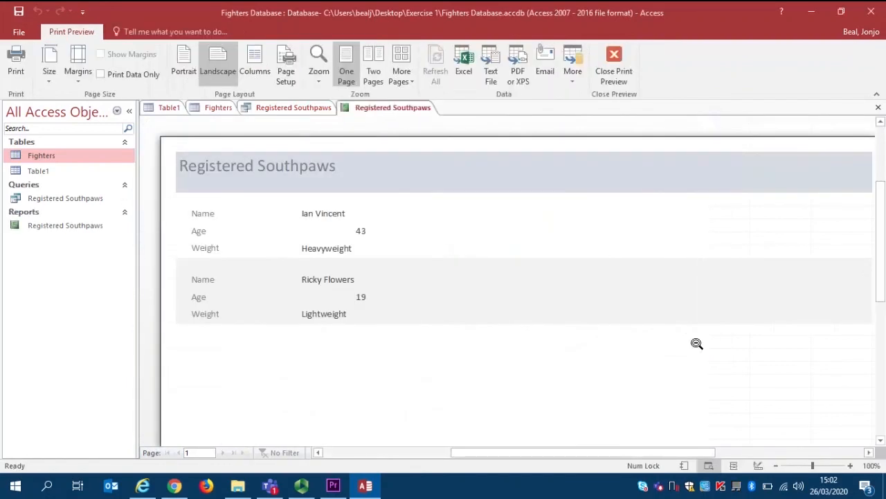
Inspect the Registered Southpaws report preview as a whole page and at close range
click(697, 343)
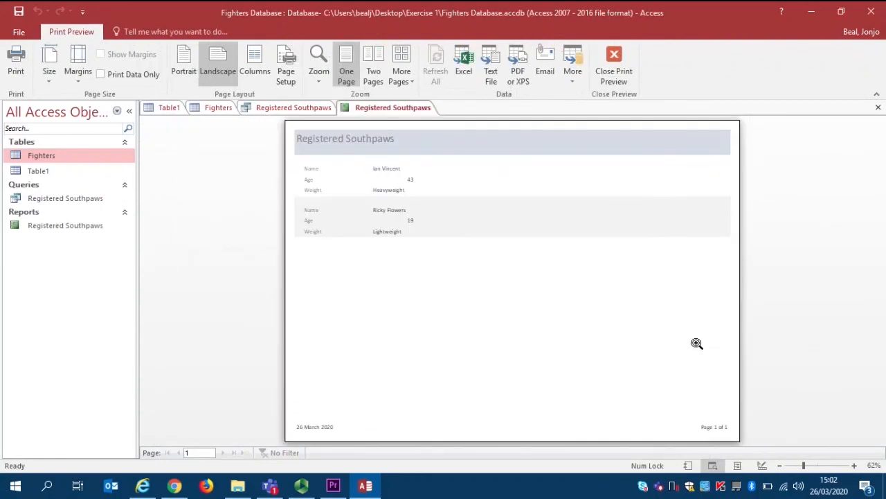
click(697, 343)
drag(623, 452, 469, 458)
drag(883, 334, 883, 285)
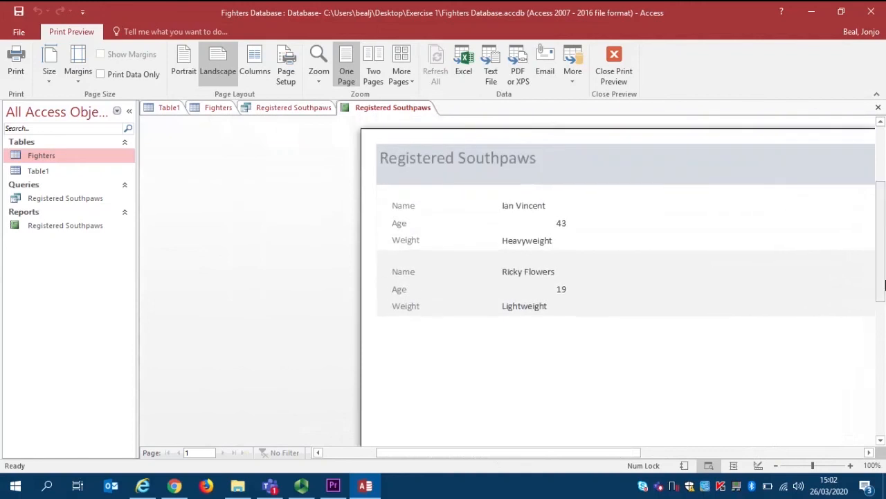
Leave the print preview for the report's Design View, close the Field List, and reopen Print Preview
click(611, 62)
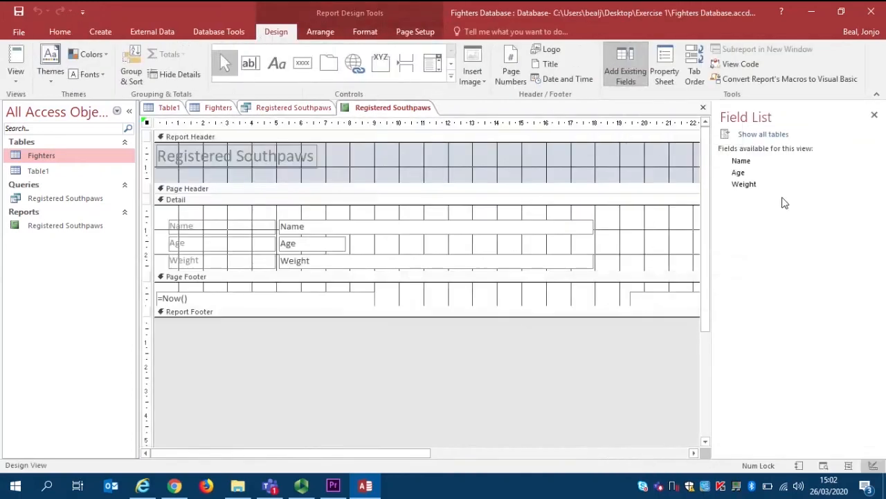
click(875, 116)
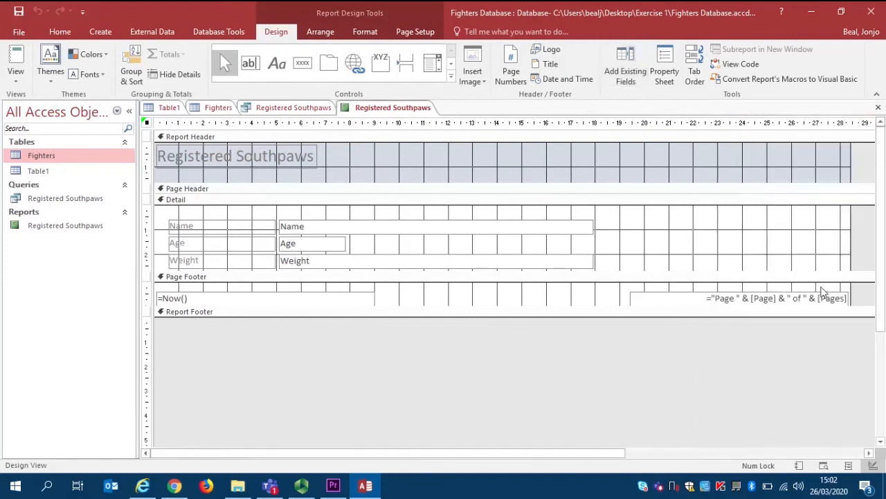
click(16, 75)
click(49, 129)
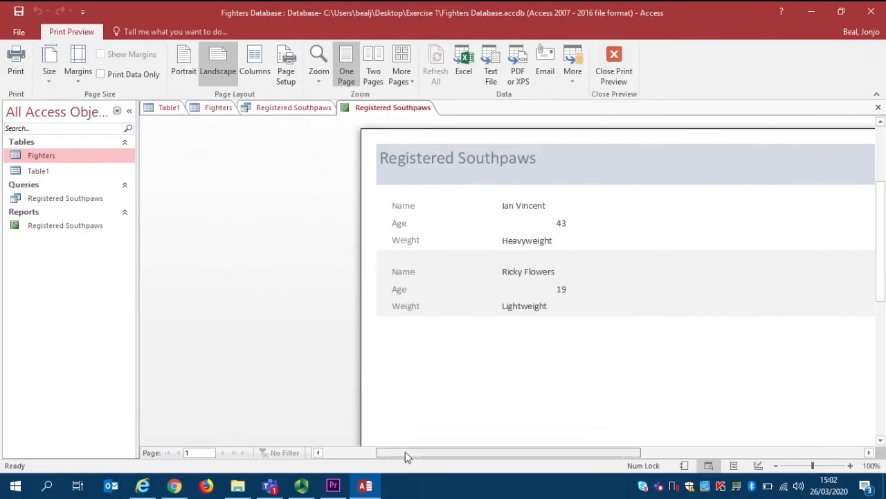
Examine the fighter records in the report preview and close the preview to return to the report's design
drag(406, 454, 423, 457)
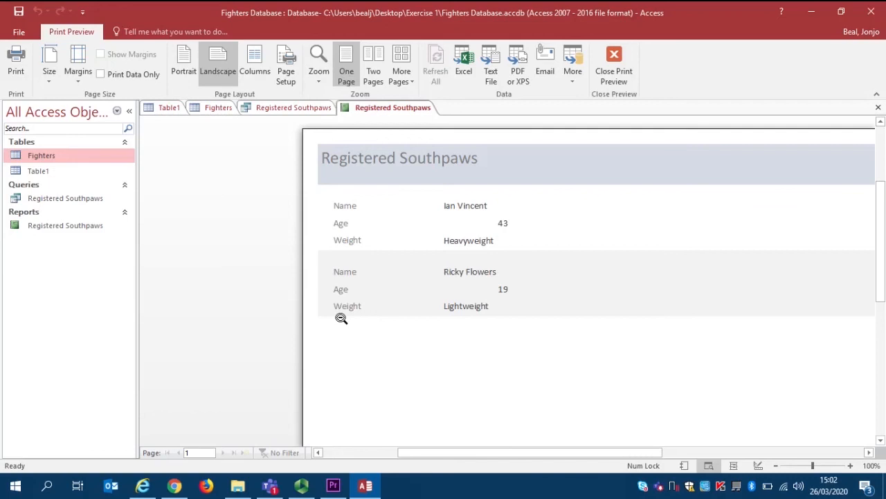
drag(412, 451, 449, 446)
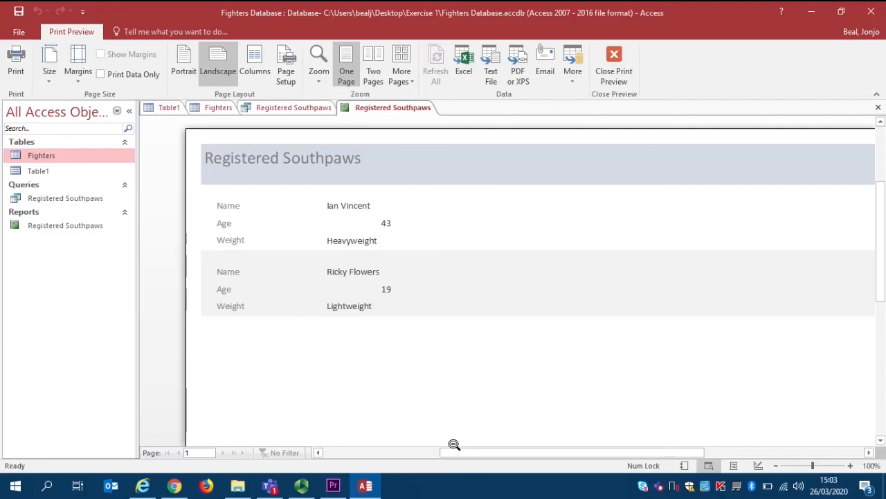
click(615, 82)
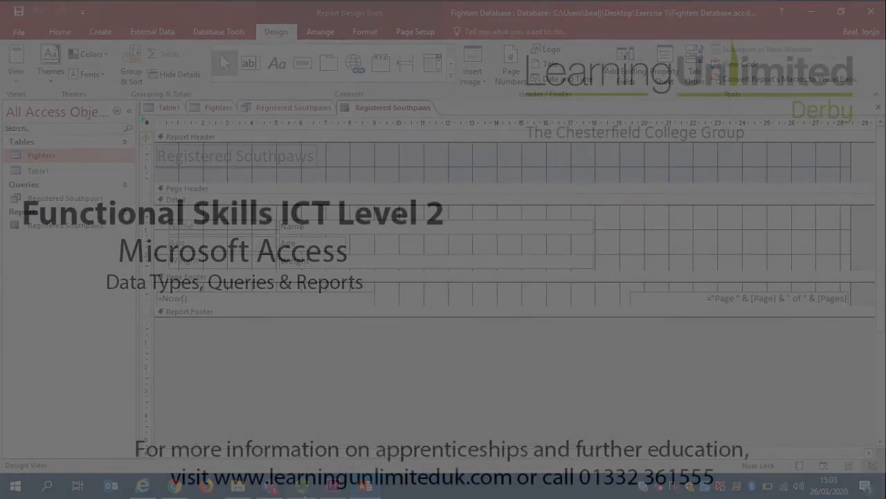